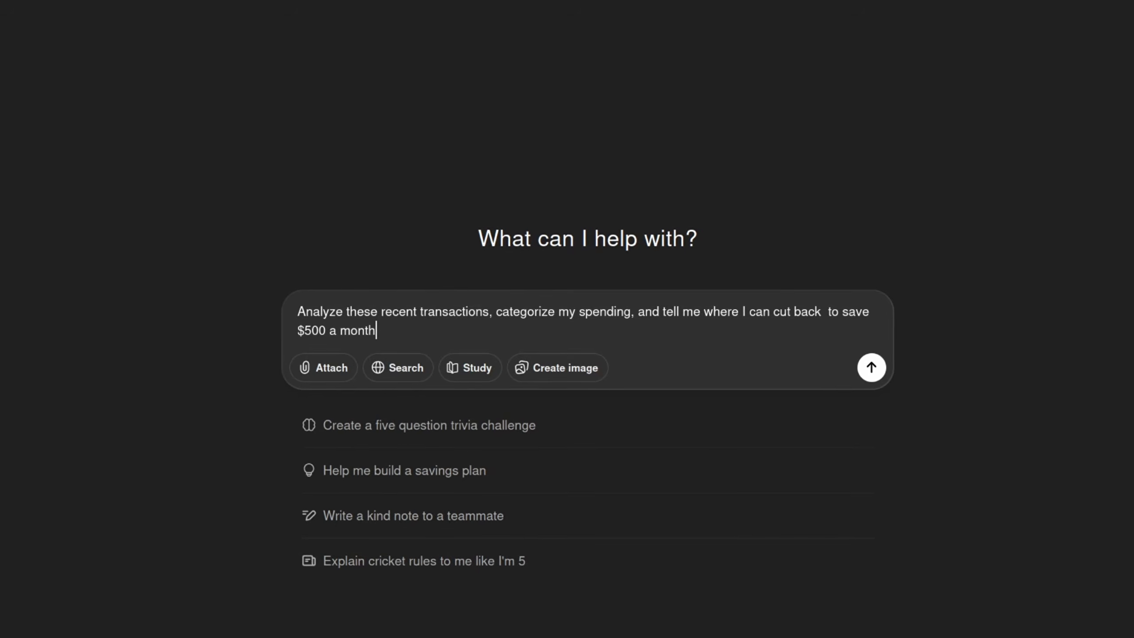
- Add dated transactions below the spending-analysis prompt, including EMERGE MEDICAL CLINIC $340.00, CITY TAX AUTHORITY $1,250.00 and PAYROLL DEPOSIT +$4,100.00
{"action": "key", "text": "shift+Return"}
{"action": "type", "text": "02/01 - EMERGE MEDICAL CLINIC - $340.00 02/03 - CITY TAX AUTHORITY - $1,250.00 02/05 - PAYROLL DEPOSIT - +$4,100.00 02/08 - MARRIAGE COUNSELING LLC - $150.00 02/12 - PHARMACY RX - $85.00"}
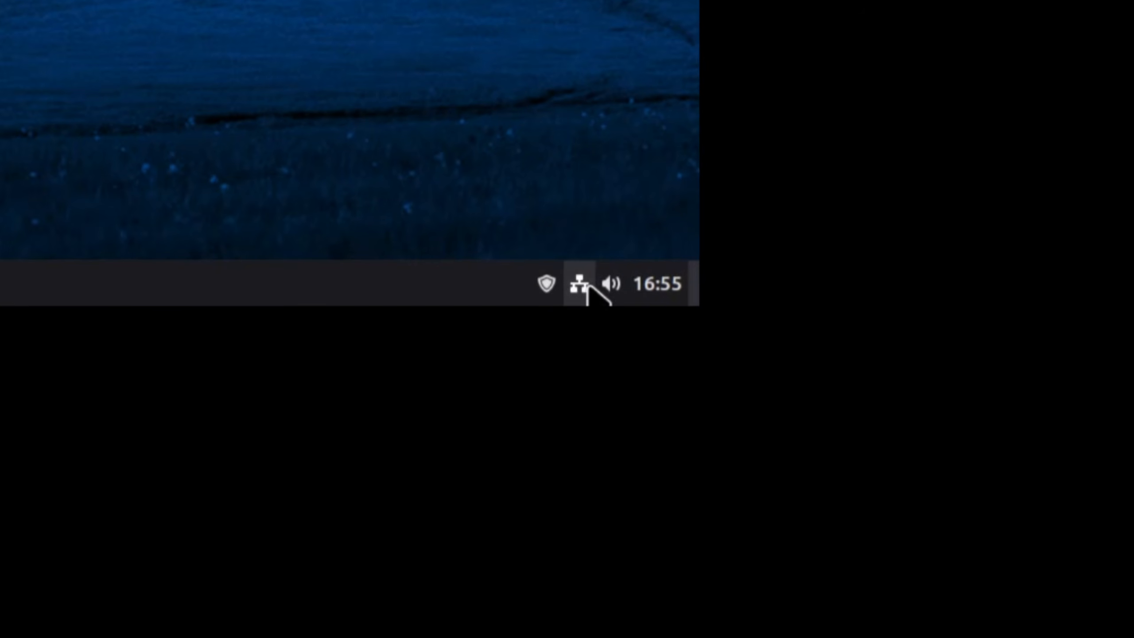
- Switch to the Linux desktop and turn off the wired network connection
{"action": "left_click", "coordinate": [569, 314]}
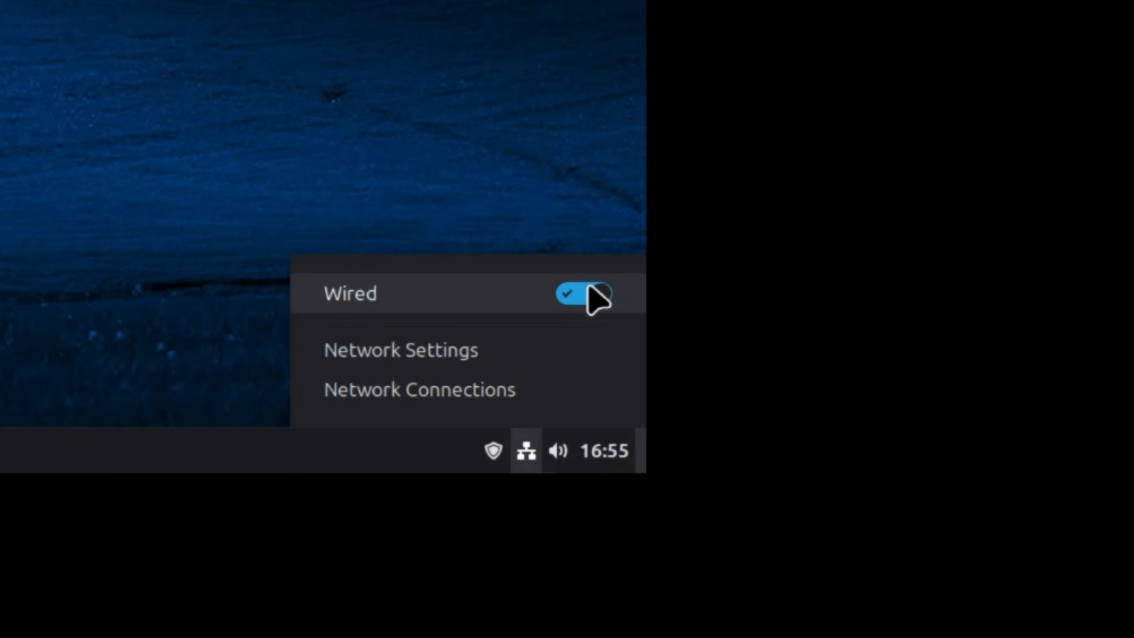
{"action": "left_click", "coordinate": [597, 296]}
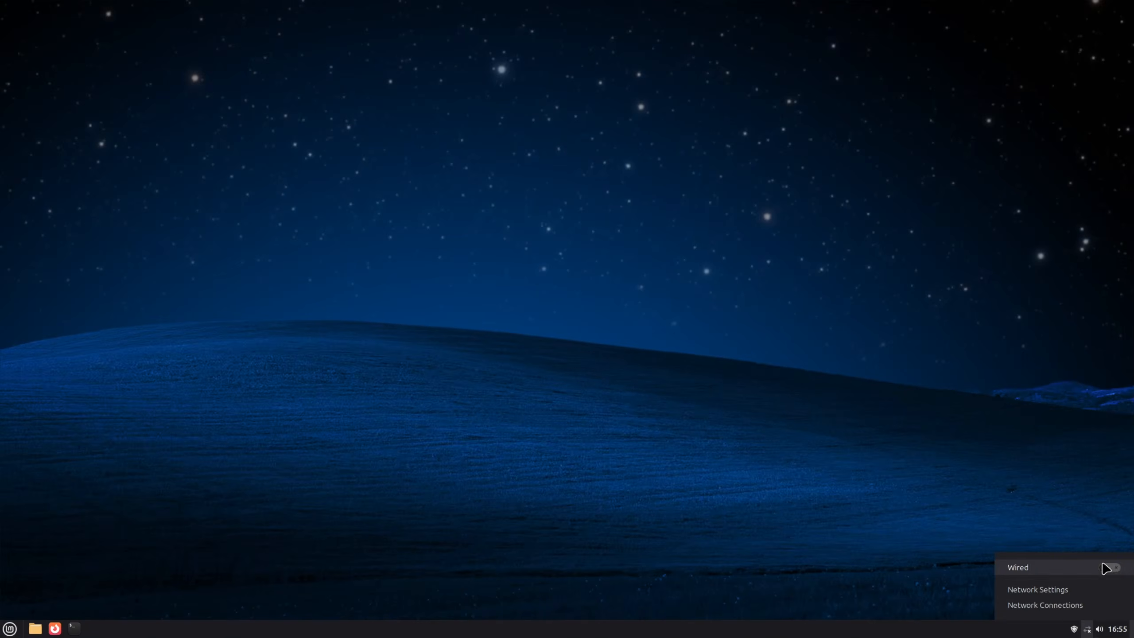
{"action": "key", "text": "Escape"}
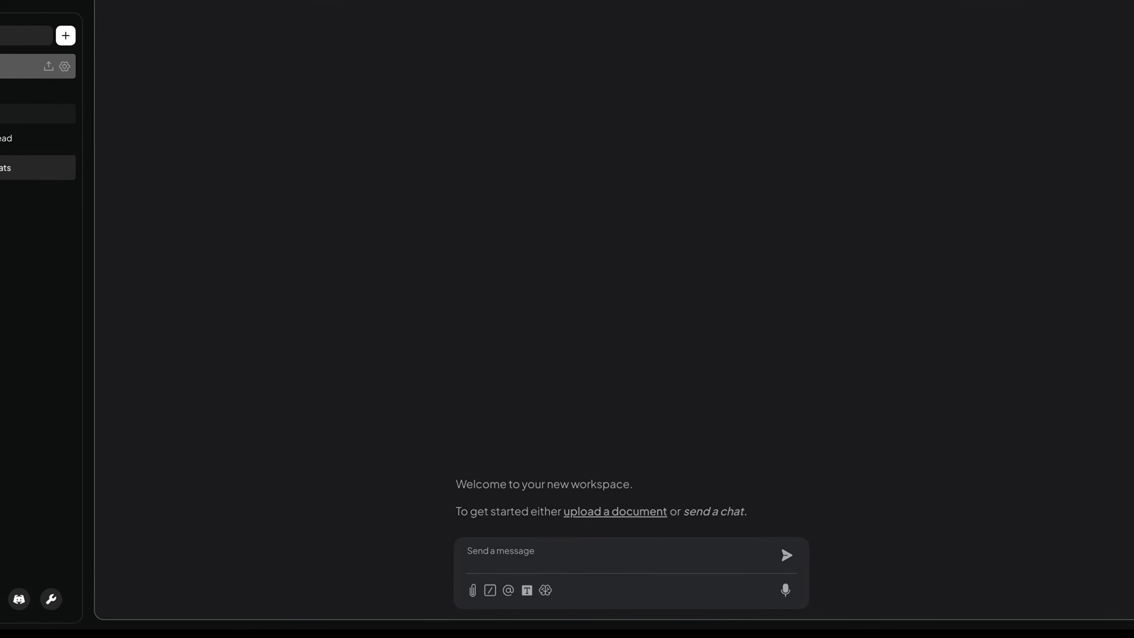
- Attach the Self_Hosted_Guid… PDF to the AnythingLLM workspace chat as context and submit the message
{"action": "left_click_drag", "start_coordinate": [1132, 223], "coordinate": [591, 395]}
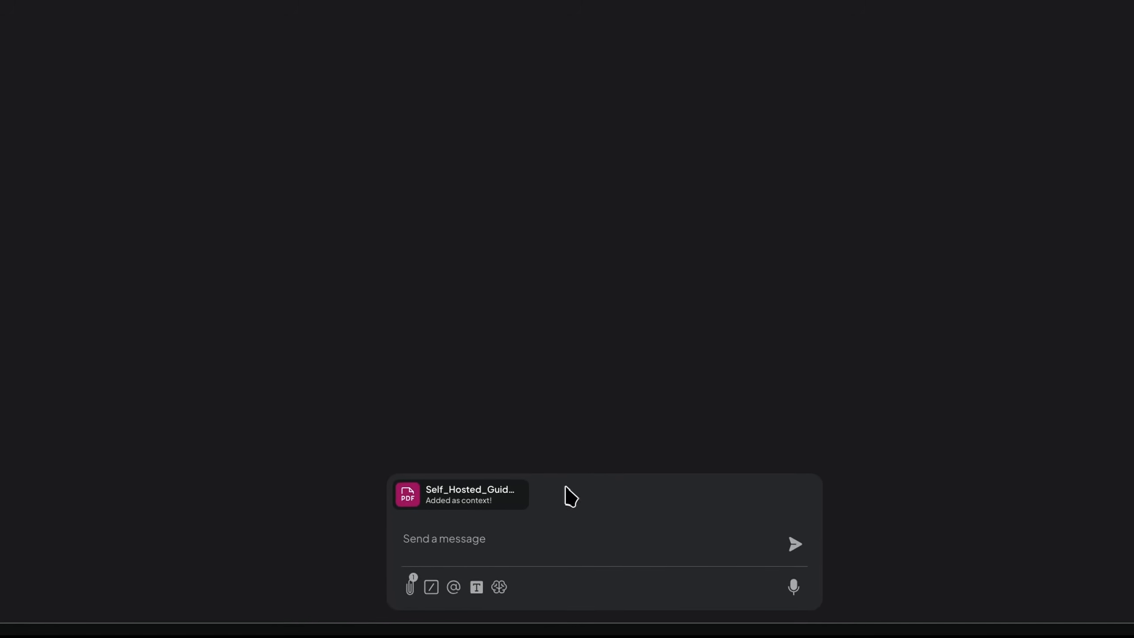
{"action": "left_click", "coordinate": [529, 534]}
{"action": "key", "text": "Return"}
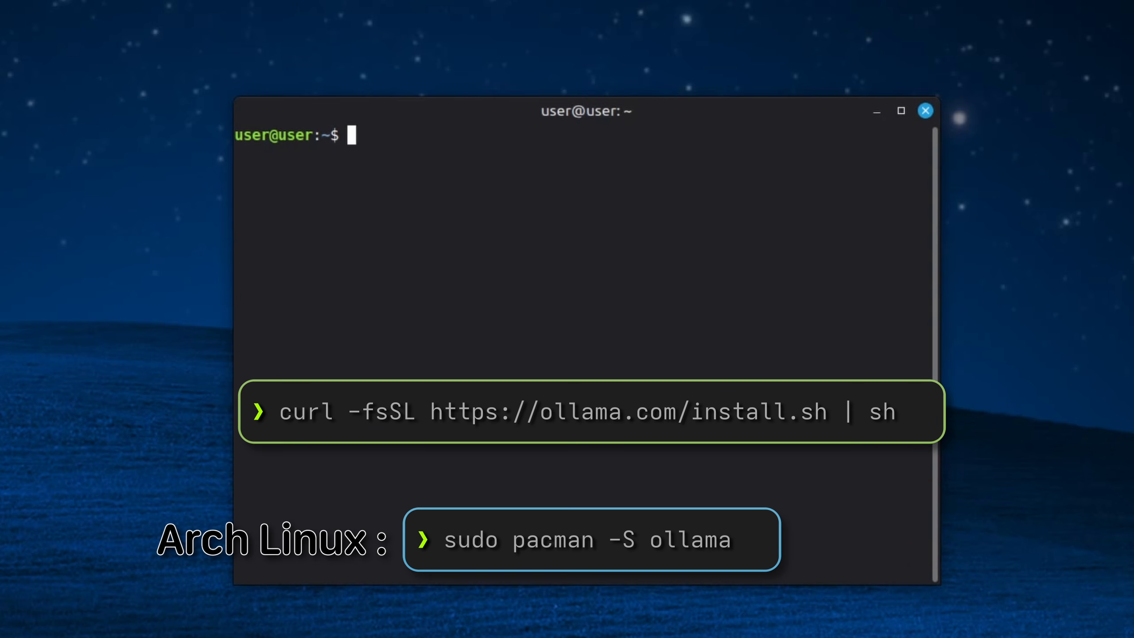
{"action": "type", "text": "curl -fsSL https://ollama.com/install.sh | sh"}
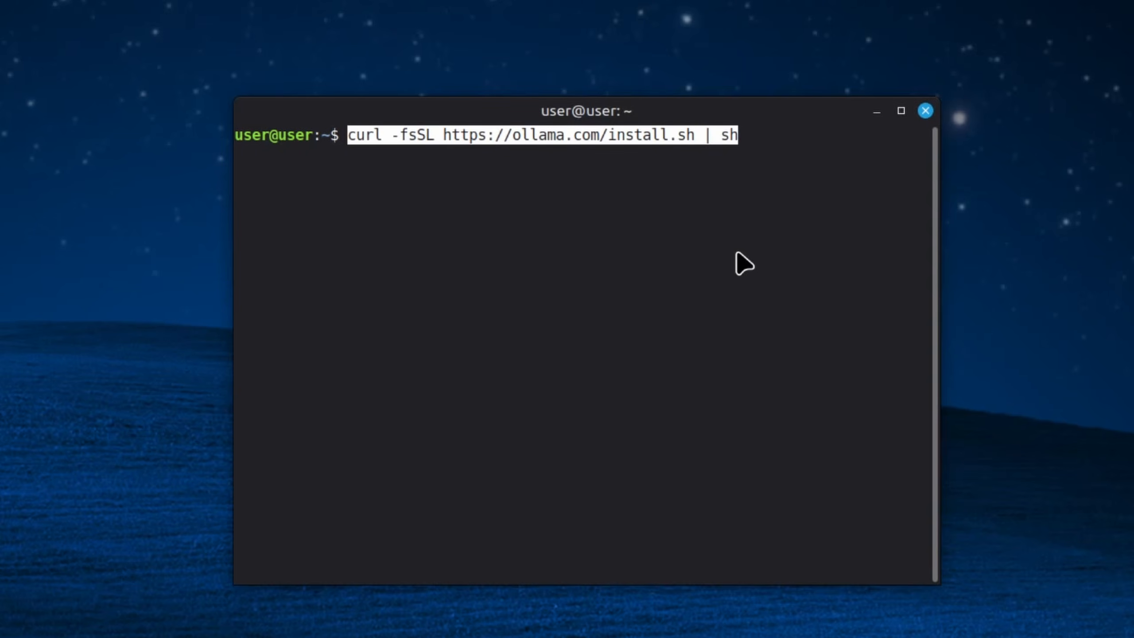
{"action": "key", "text": "Return"}
{"action": "key", "text": "Return"}
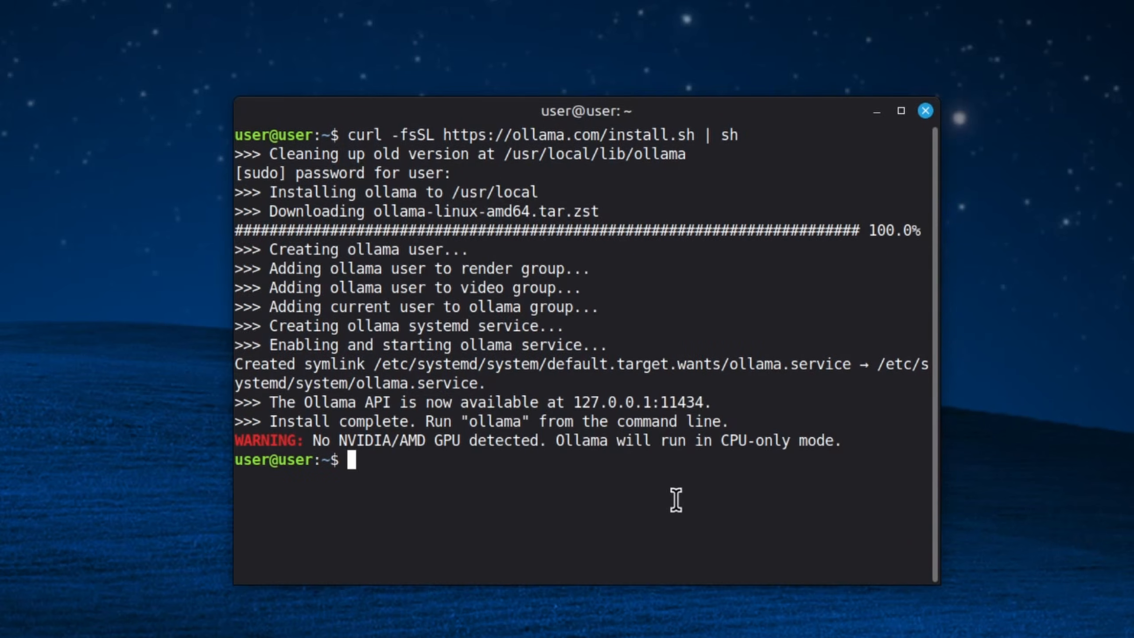
- Edit the ollama service override with systemctl, add a [Service] section containing Environment="OLLAMA_HOST=0.0.0.0", and save the file
{"action": "type", "text": "sudo syste"}
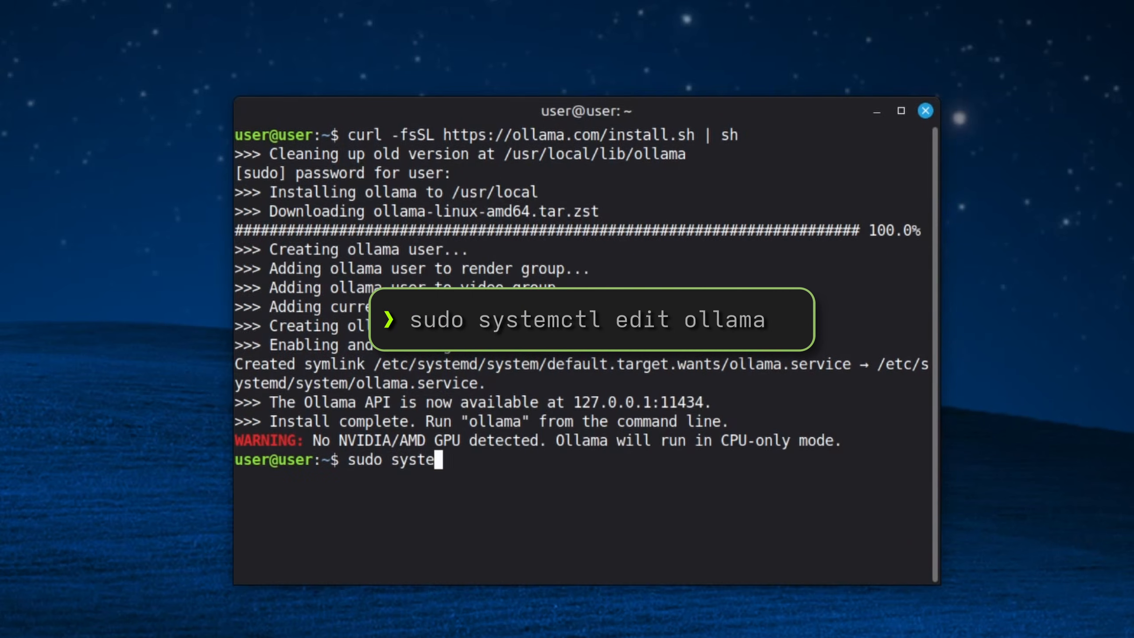
{"action": "type", "text": "mctl edit ollama"}
{"action": "key", "text": "Return"}
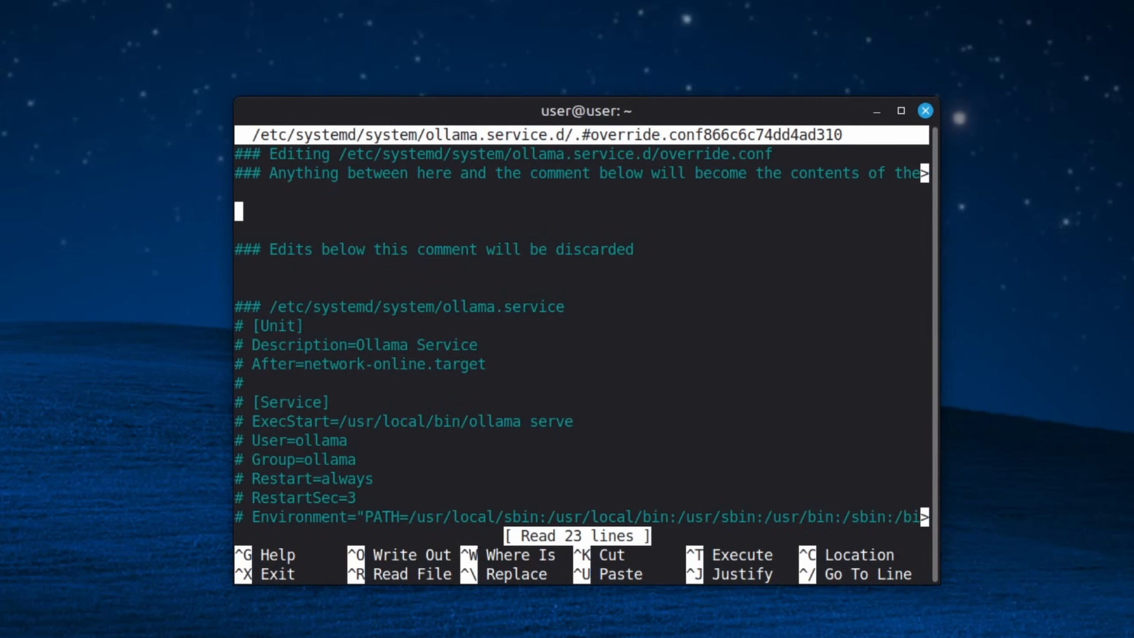
{"action": "type", "text": "[Service]"}
{"action": "key", "text": "Return"}
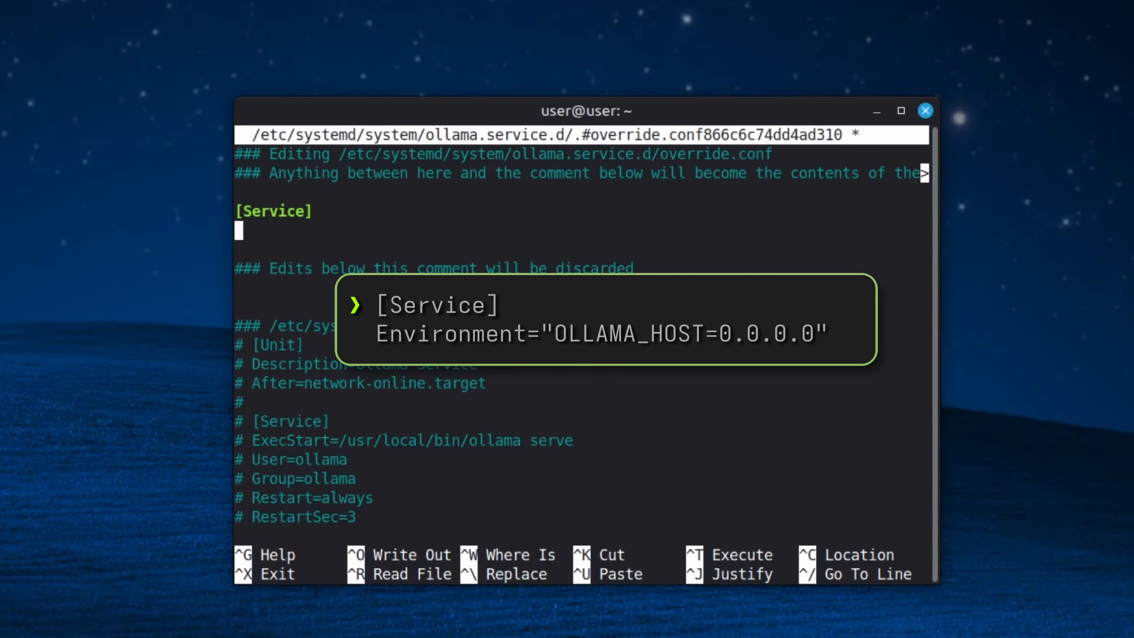
{"action": "type", "text": "Environment=\"OLLAMA_HOST=0."}
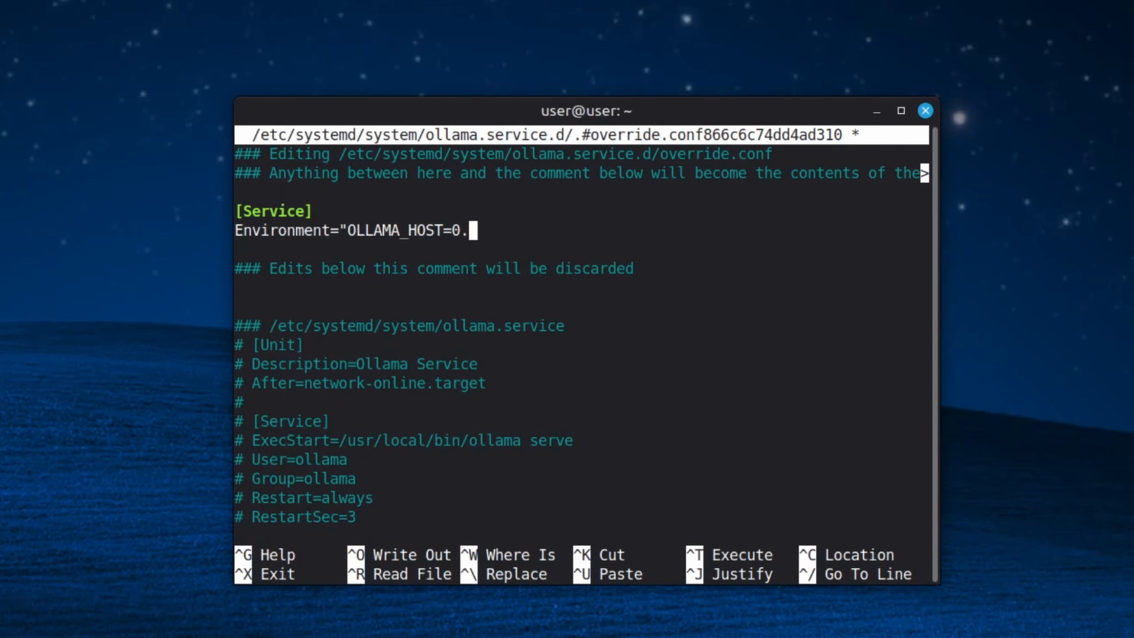
{"action": "type", "text": "0.0.0\""}
{"action": "key", "text": "ctrl+o"}
{"action": "key", "text": "Return"}
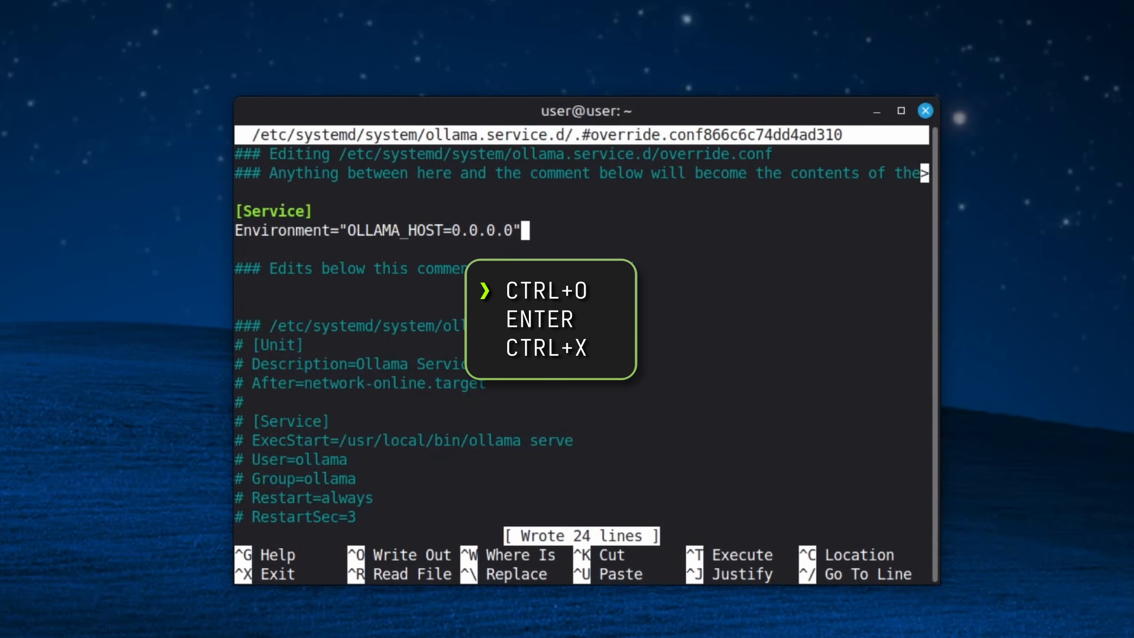
{"action": "key", "text": "ctrl+x"}
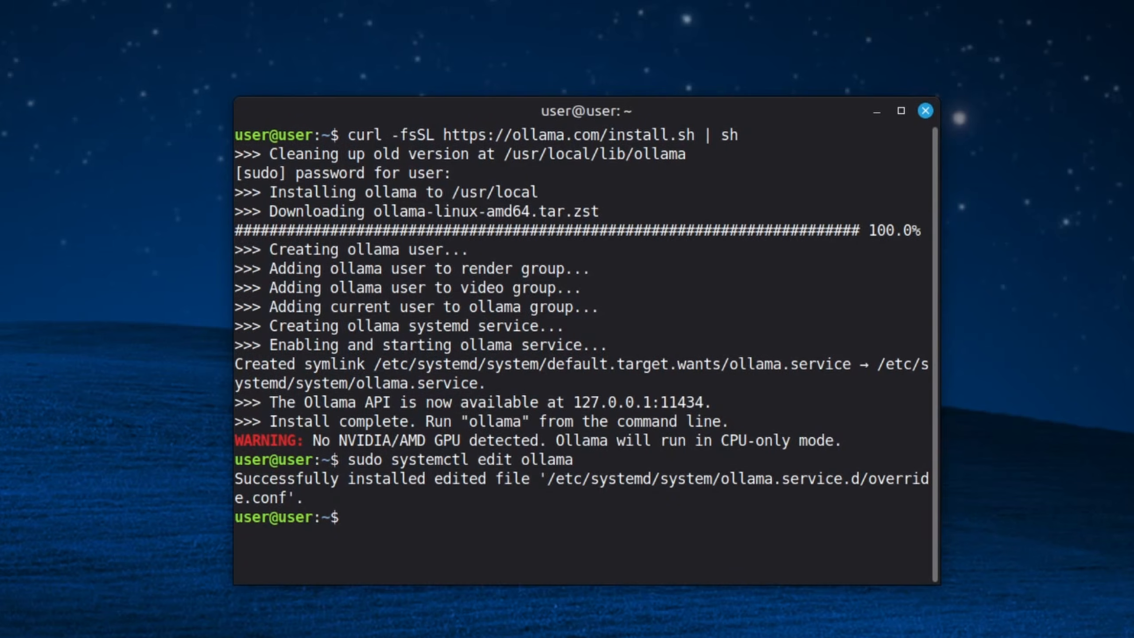
- Reload the systemd daemon configuration and restart the ollama service with sudo
{"action": "type", "text": "sudo systemctl daemon-reload"}
{"action": "key", "text": "Return"}
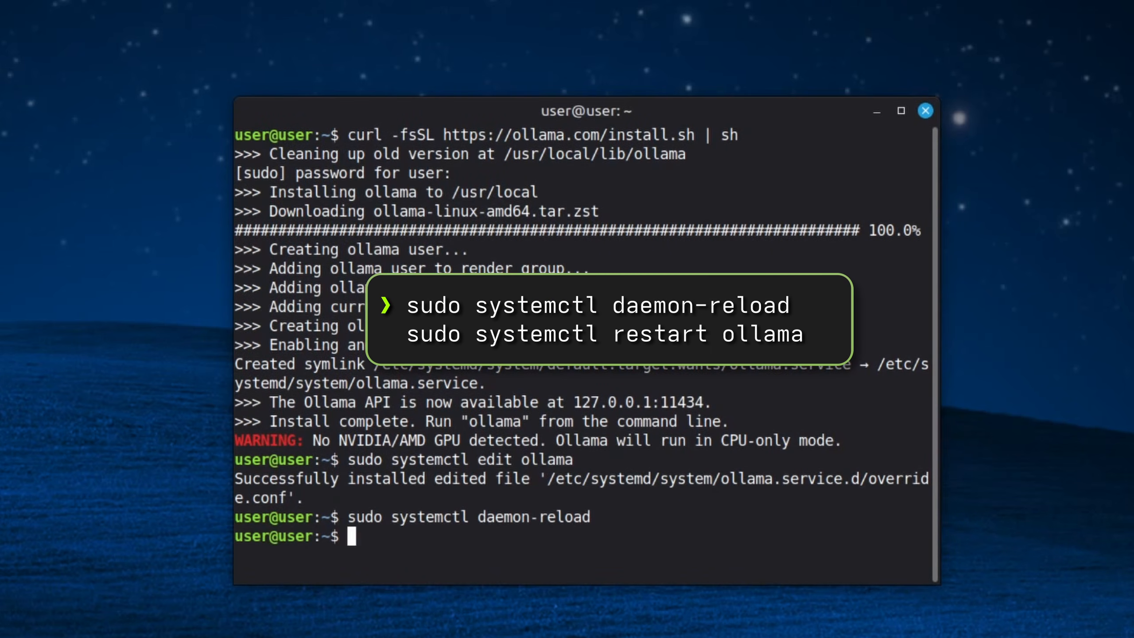
{"action": "type", "text": "sudo systemctl restart ollama"}
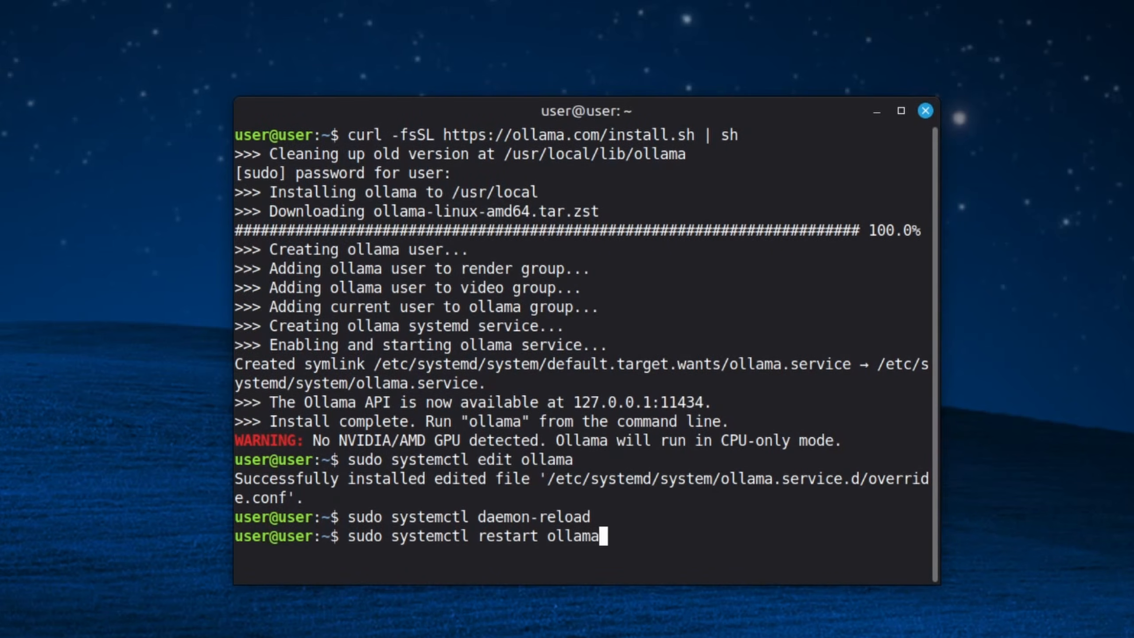
{"action": "key", "text": "Return"}
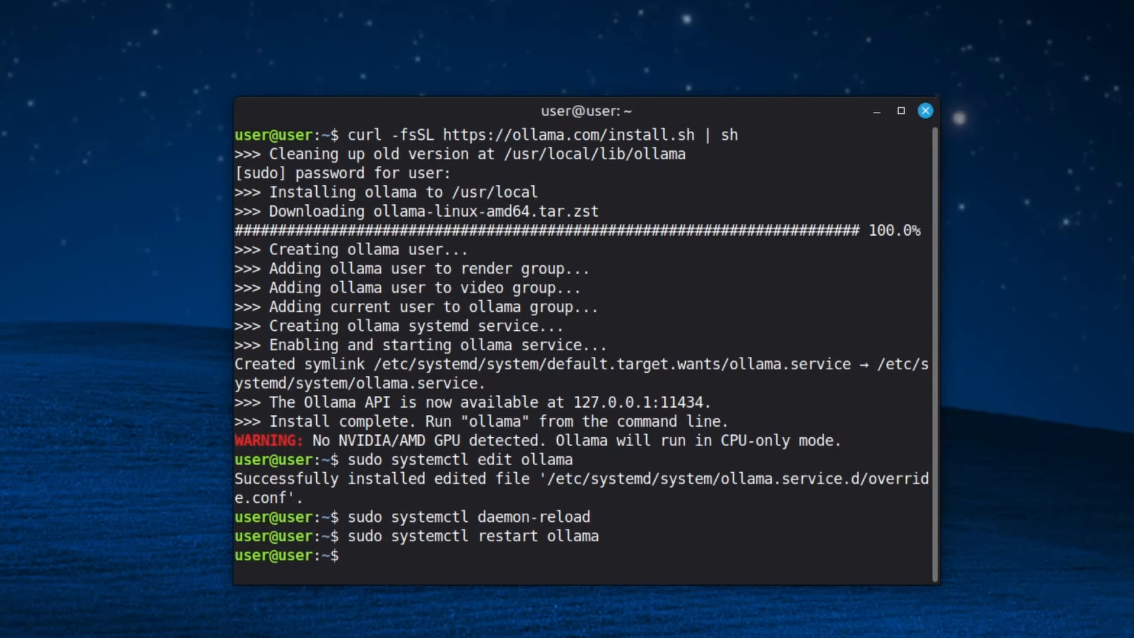
- Pull the ministral-3:8b and nomic-embed-text models with Ollama
{"action": "type", "text": "ollama pull"}
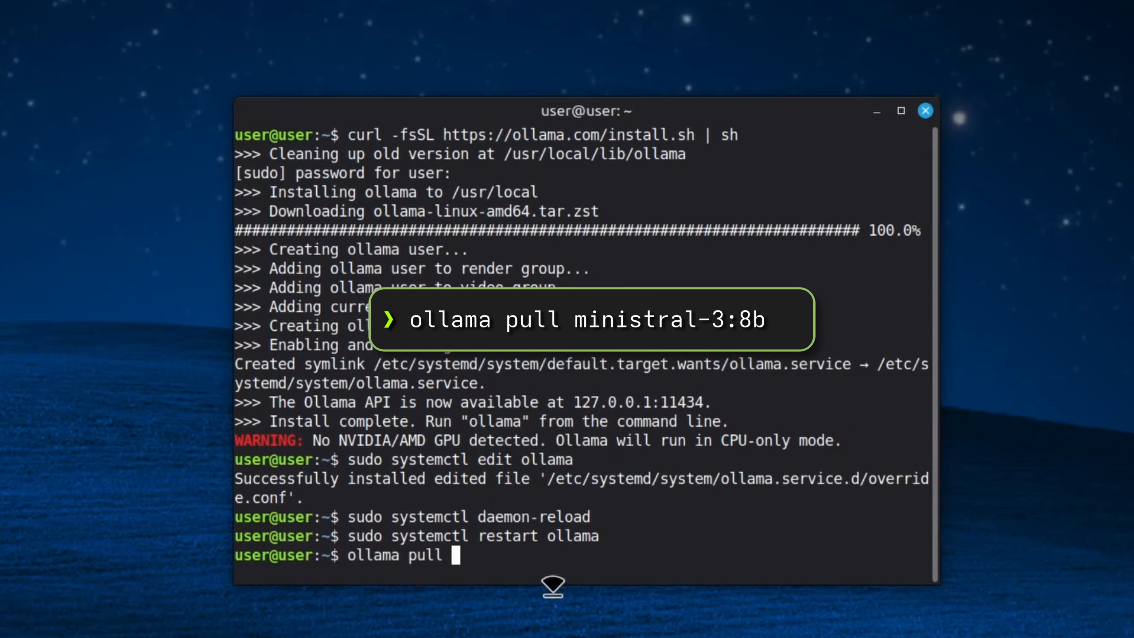
{"action": "type", "text": " ministral-3:8b"}
{"action": "key", "text": "Return"}
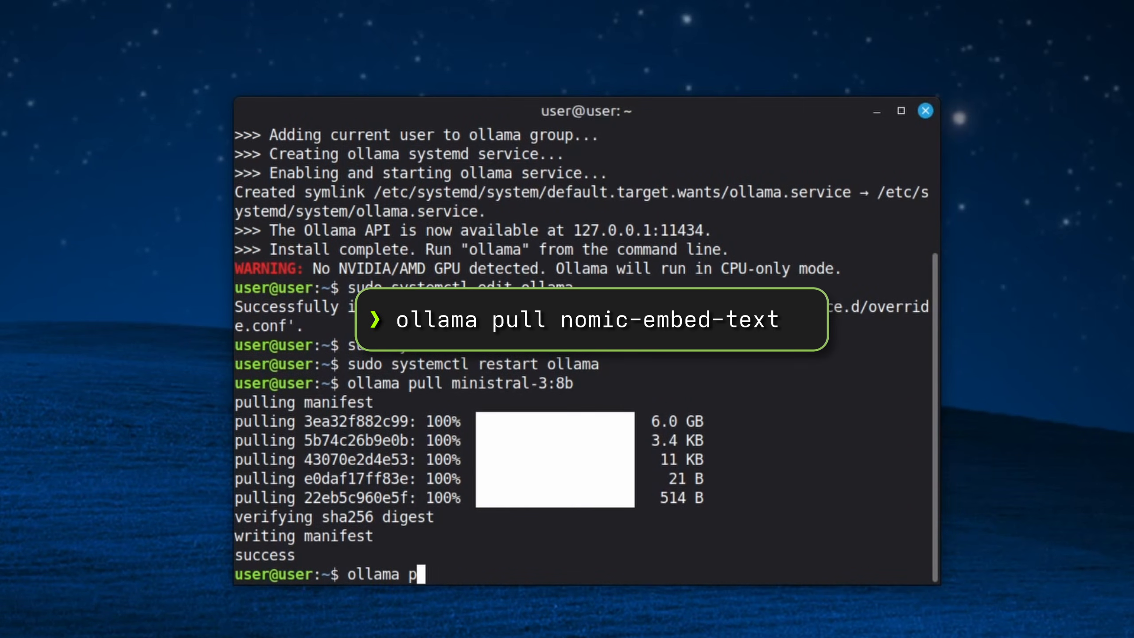
{"action": "type", "text": "-embed-text"}
{"action": "key", "text": "Return"}
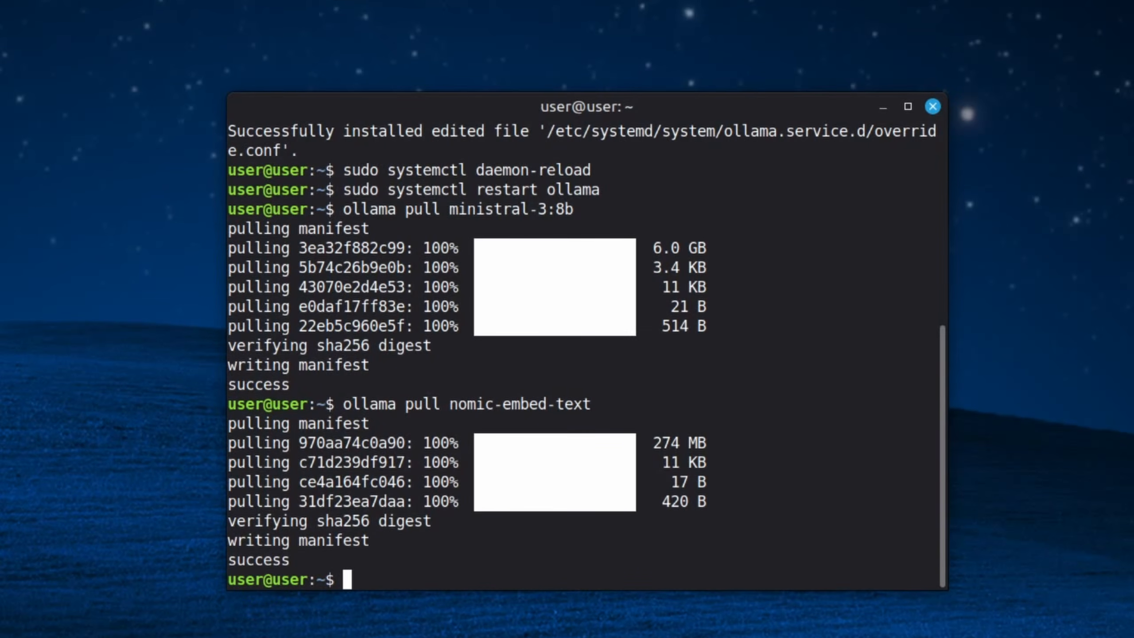
{"action": "key", "text": "ctrl+shift+v"}
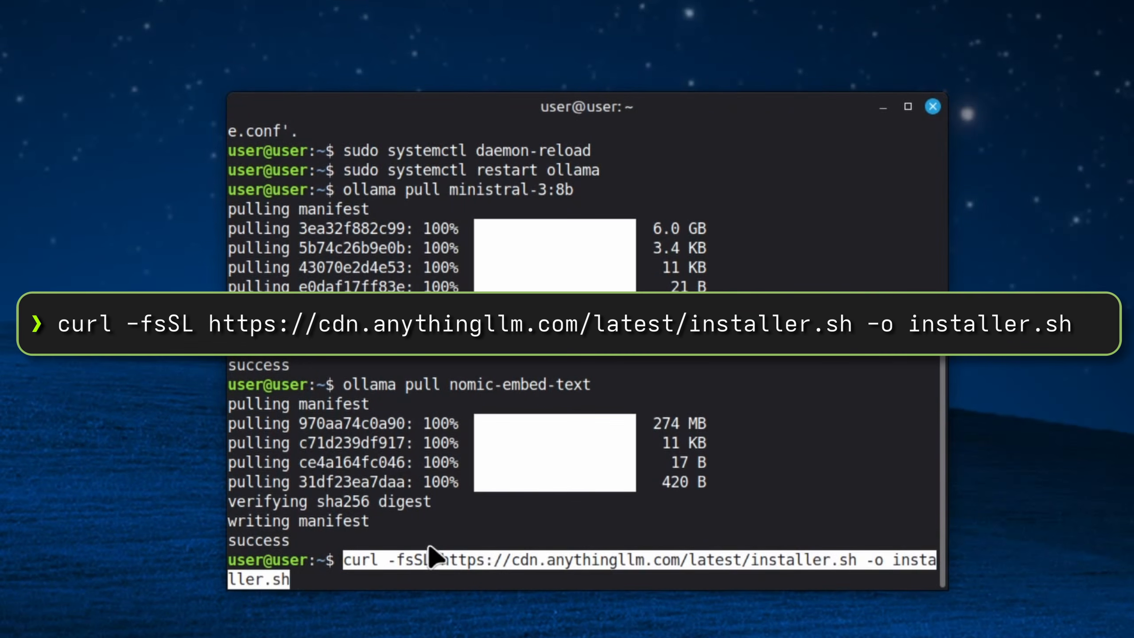
{"action": "key", "text": "Return"}
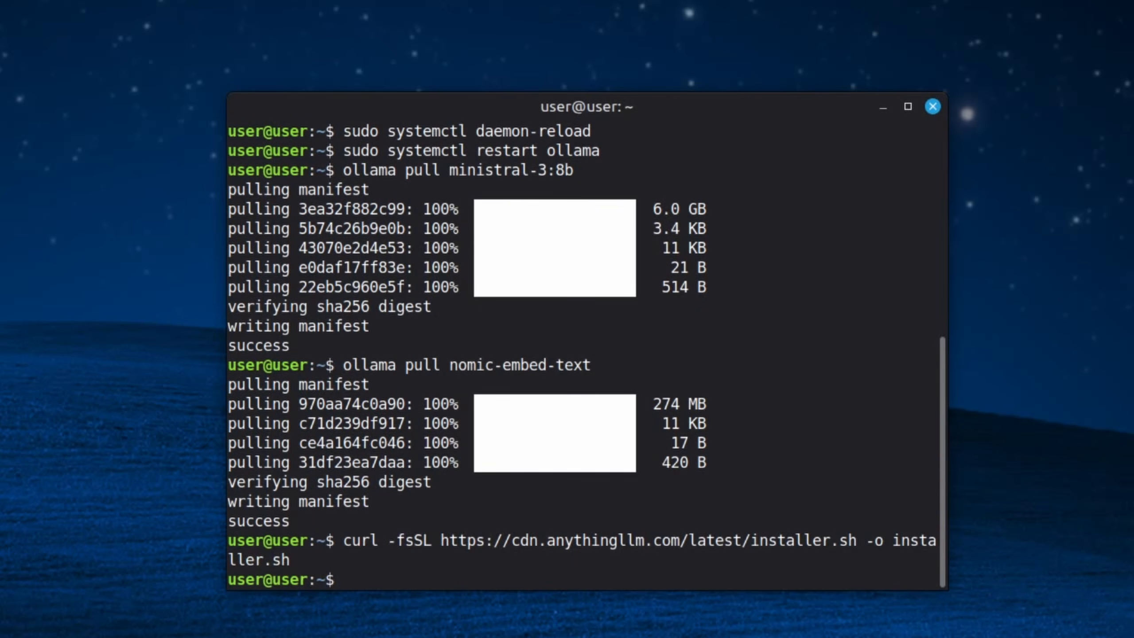
{"action": "type", "text": "chmod +x "}
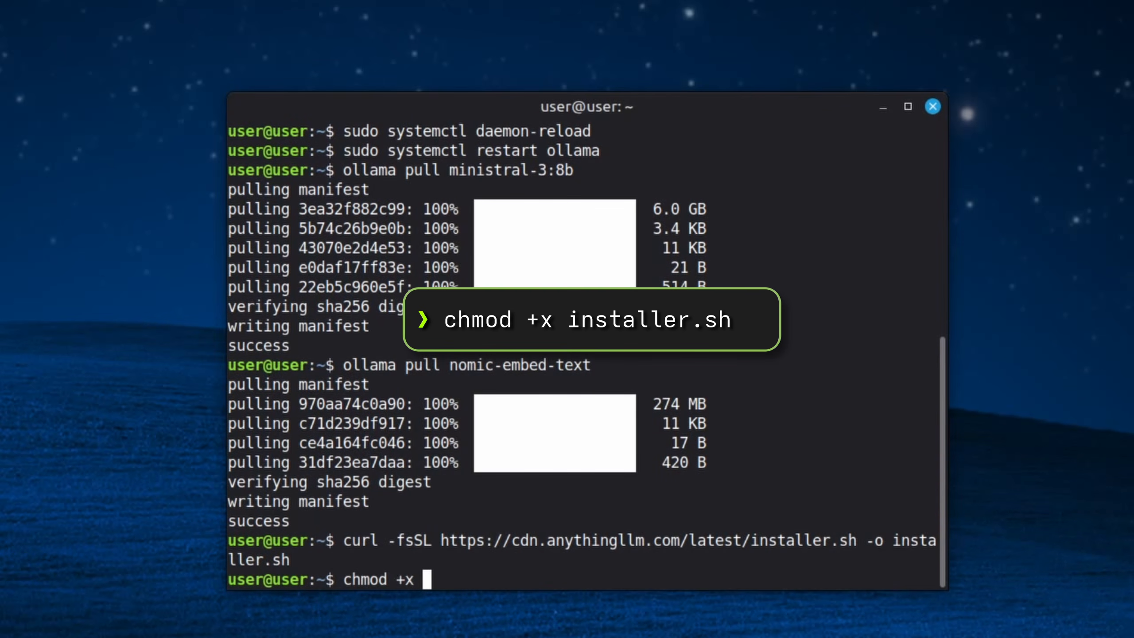
{"action": "type", "text": "installer.sh"}
{"action": "key", "text": "Return"}
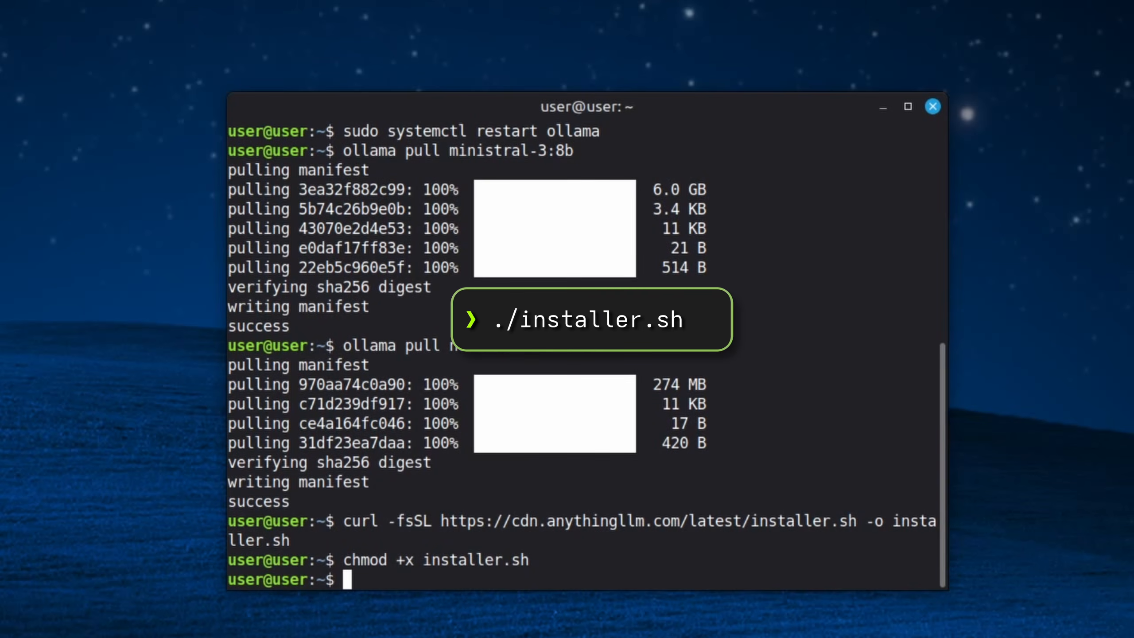
- Run ./installer.sh, answering y to auto-creating the AppArmor profile and n to starting AnythingLLMDesktop
{"action": "type", "text": "./insta"}
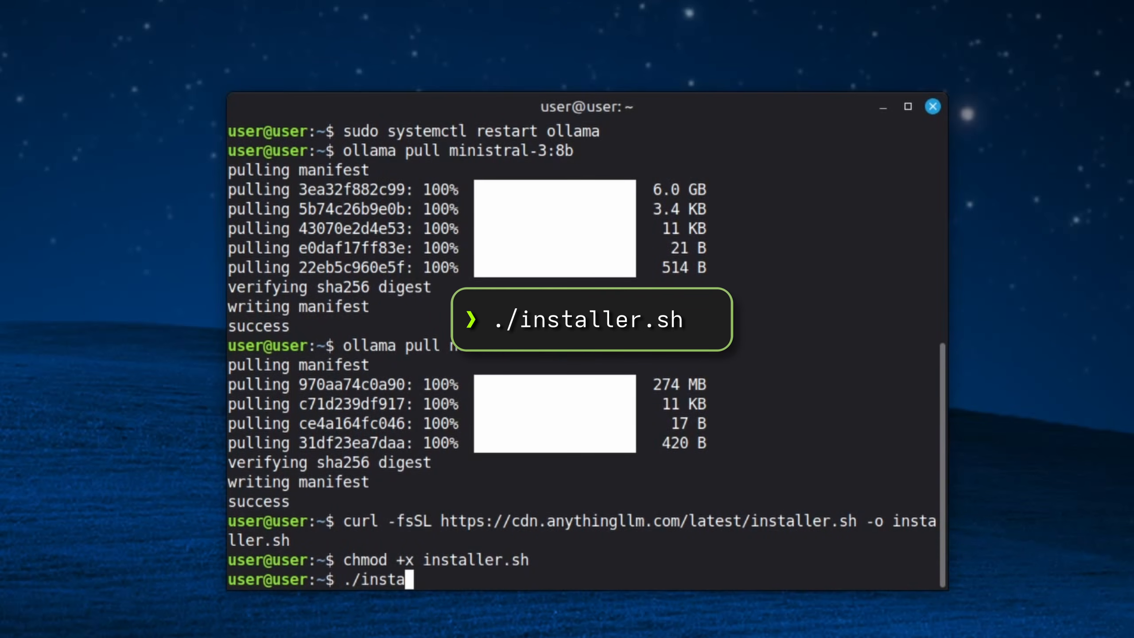
{"action": "type", "text": "ller.sh"}
{"action": "key", "text": "Return"}
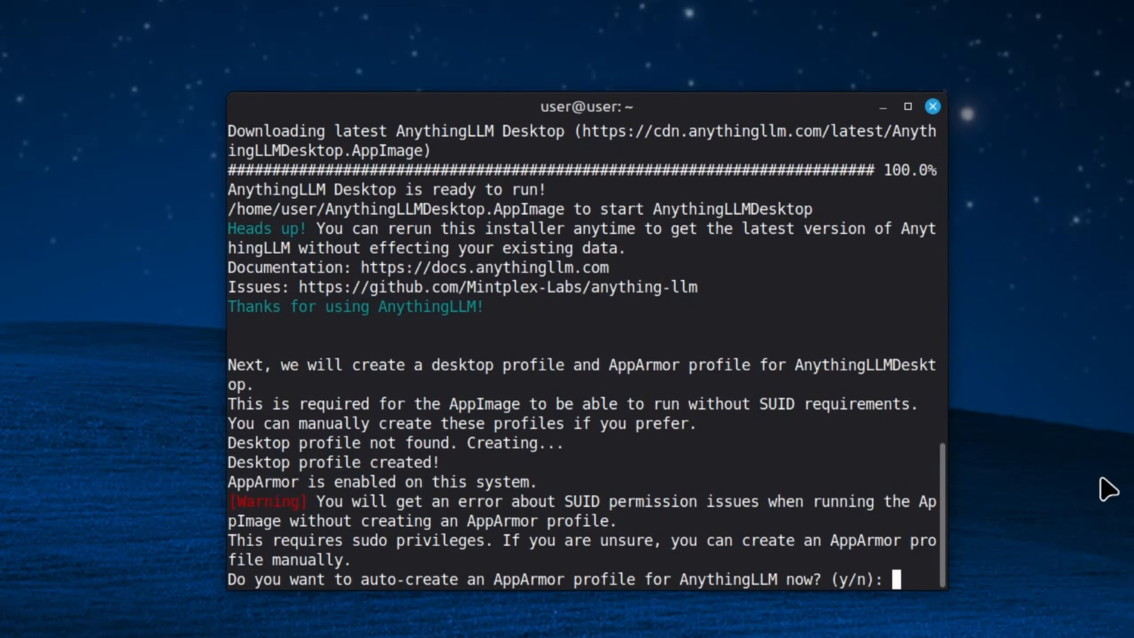
{"action": "type", "text": "y/"}
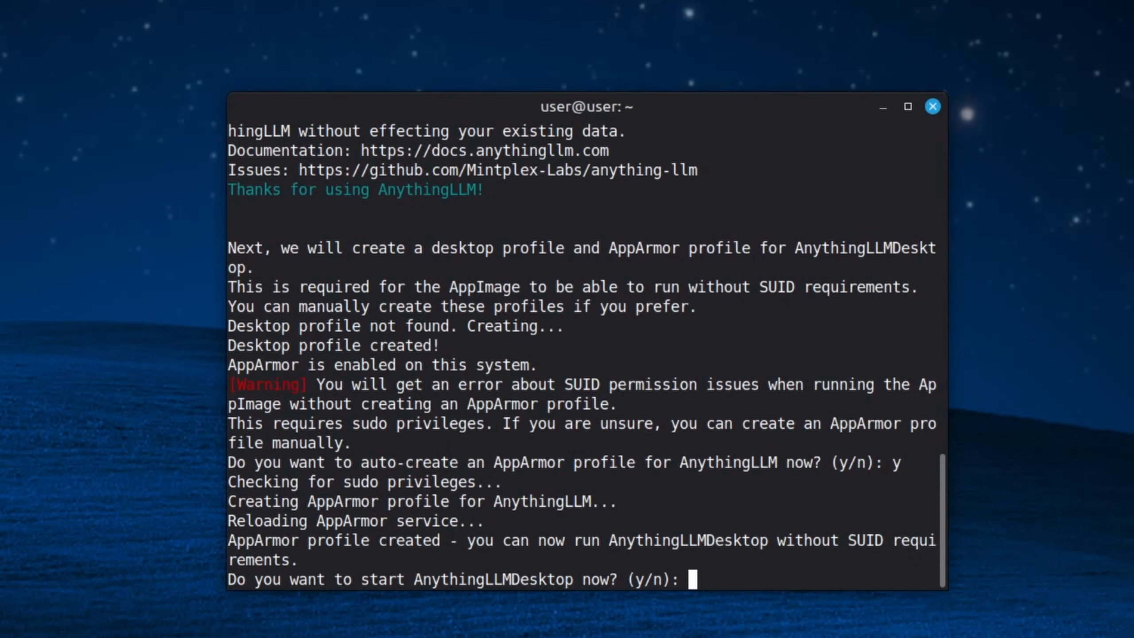
{"action": "type", "text": "n"}
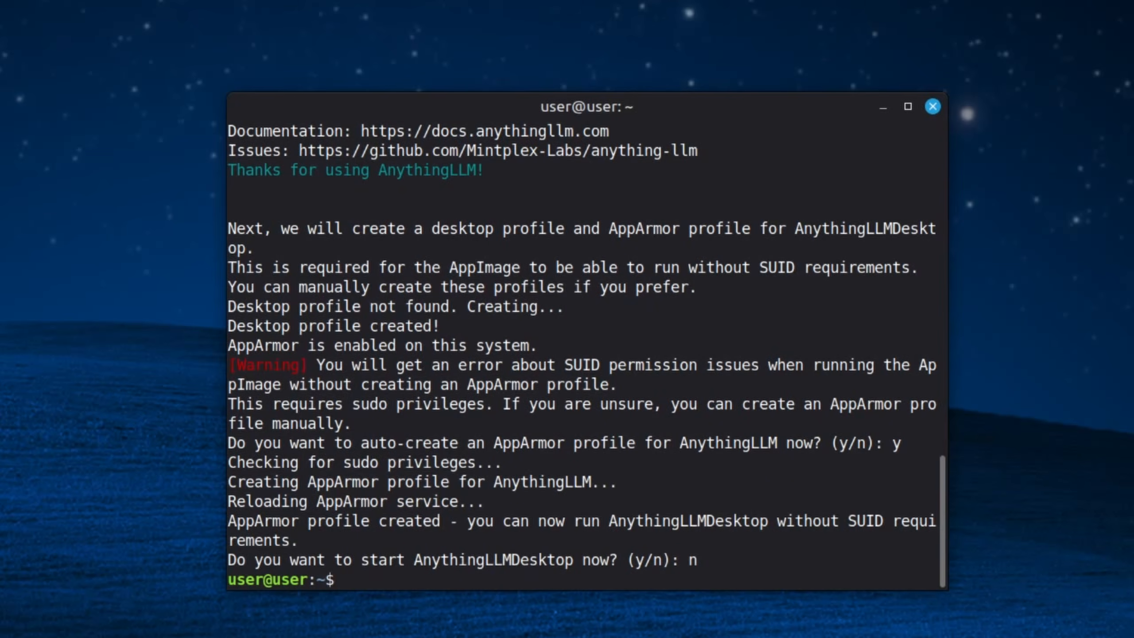
- Minimize the terminal and launch AnythingLLM Desktop from the system's application search
{"action": "left_click", "coordinate": [883, 107]}
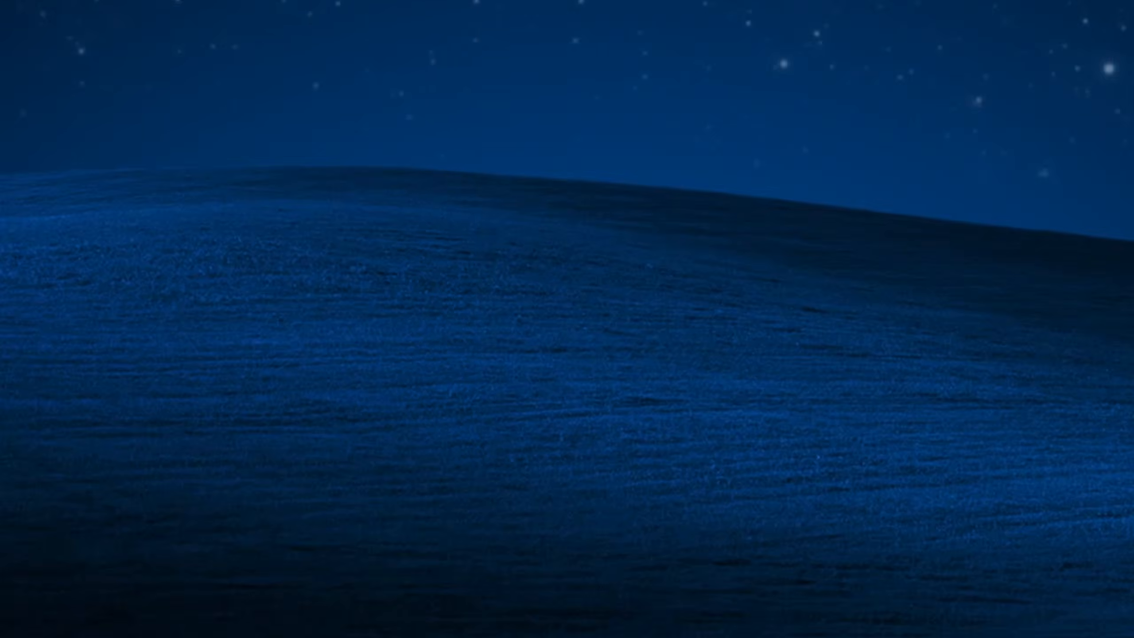
{"action": "left_click", "coordinate": [131, 538]}
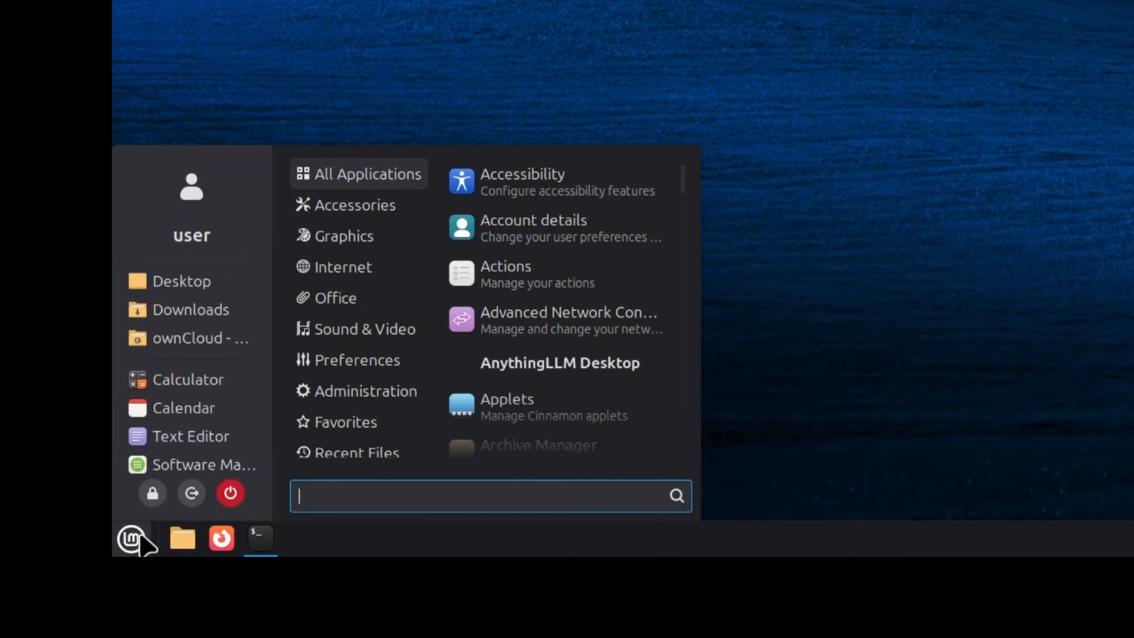
{"action": "type", "text": "anythingl"}
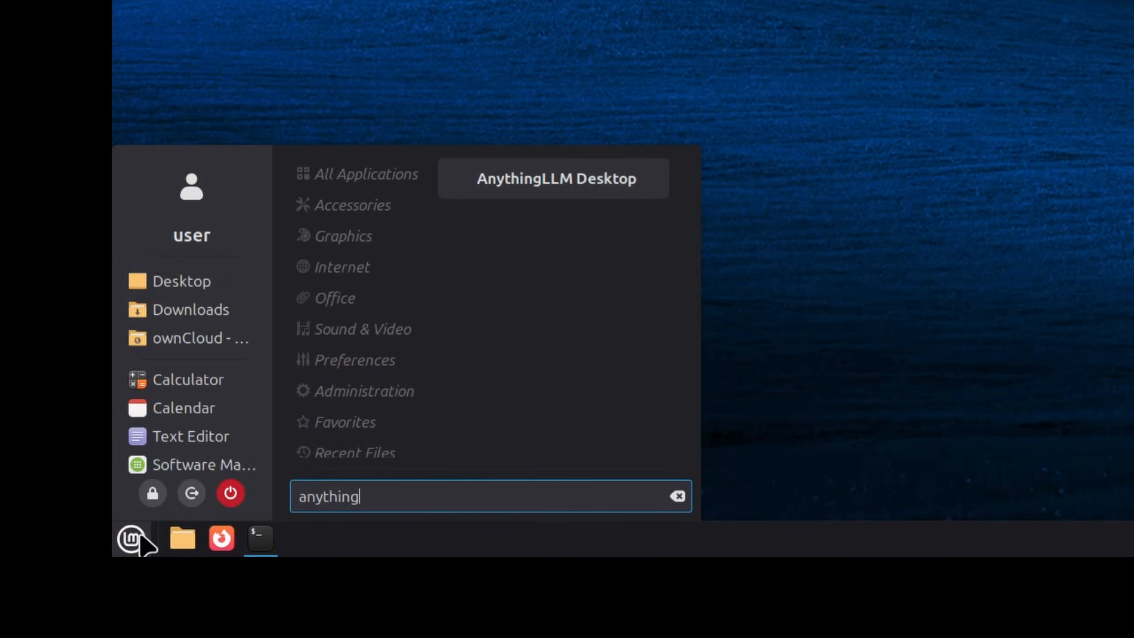
{"action": "left_click", "coordinate": [585, 179]}
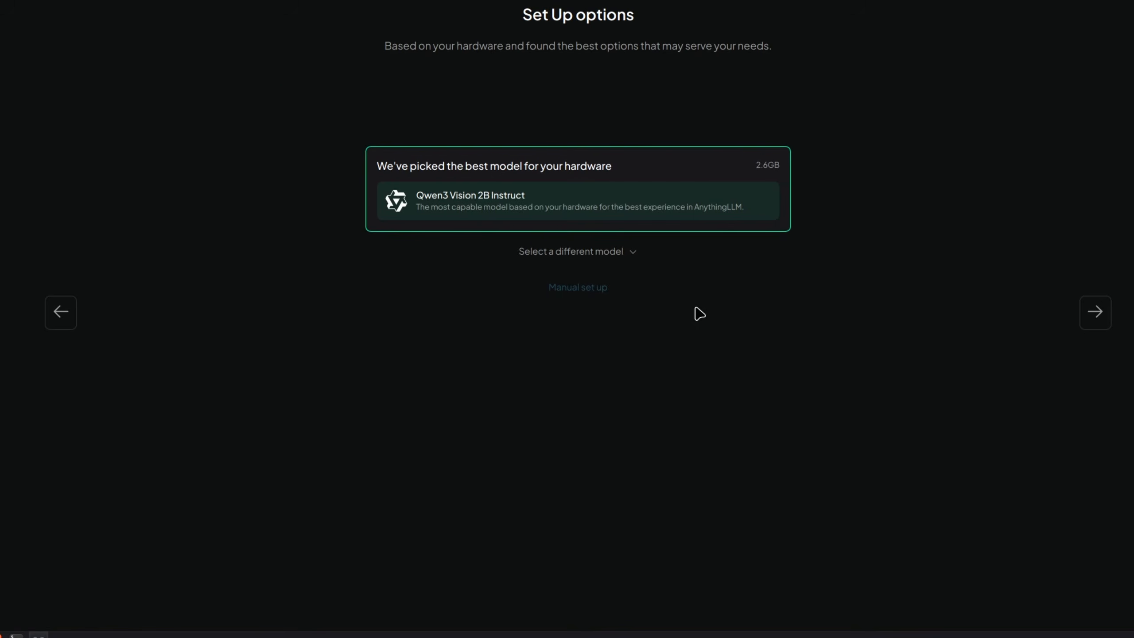
- Switch the AnythingLLM onboarding to manual setup and choose Ollama as the LLM provider
{"action": "left_click", "coordinate": [580, 288]}
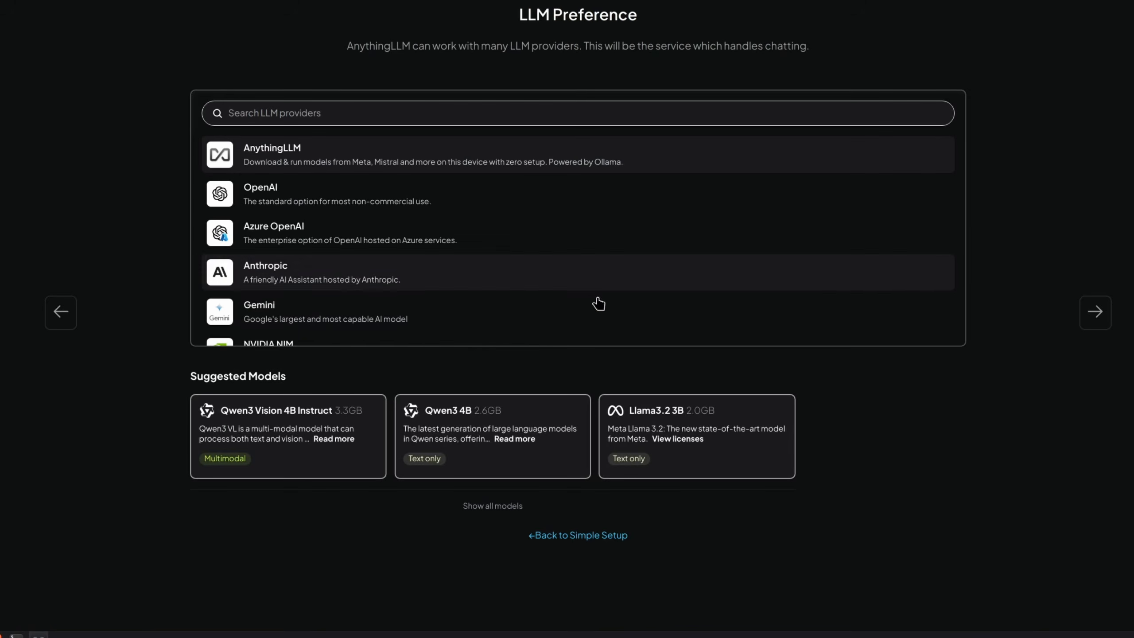
{"action": "scroll", "coordinate": [352, 229], "scroll_direction": "down", "scroll_amount": 4}
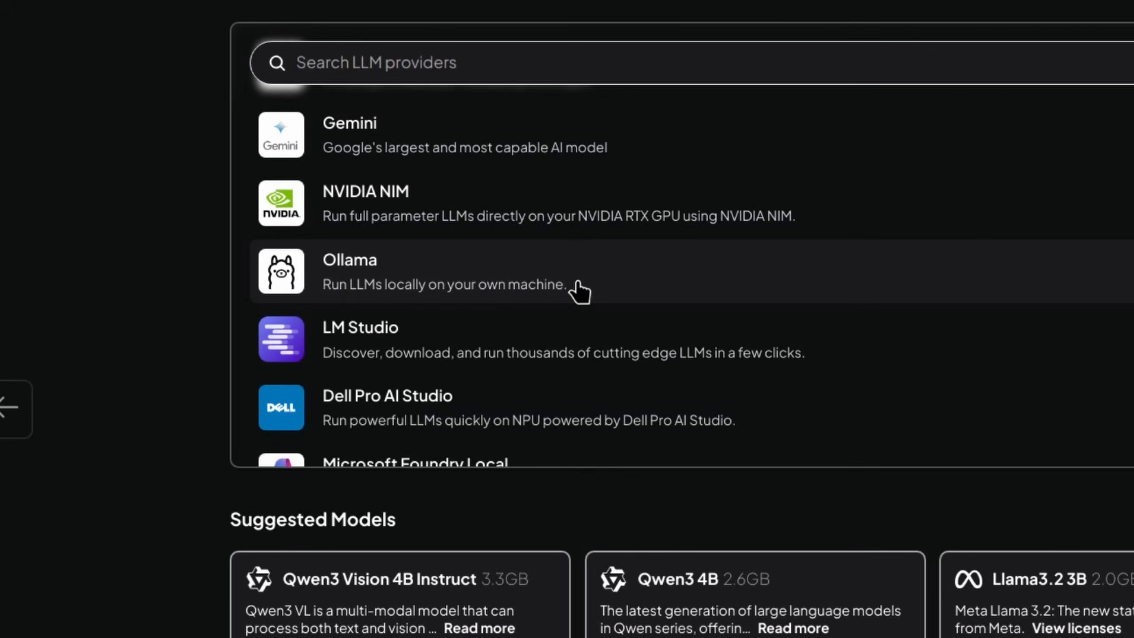
{"action": "left_click", "coordinate": [392, 245]}
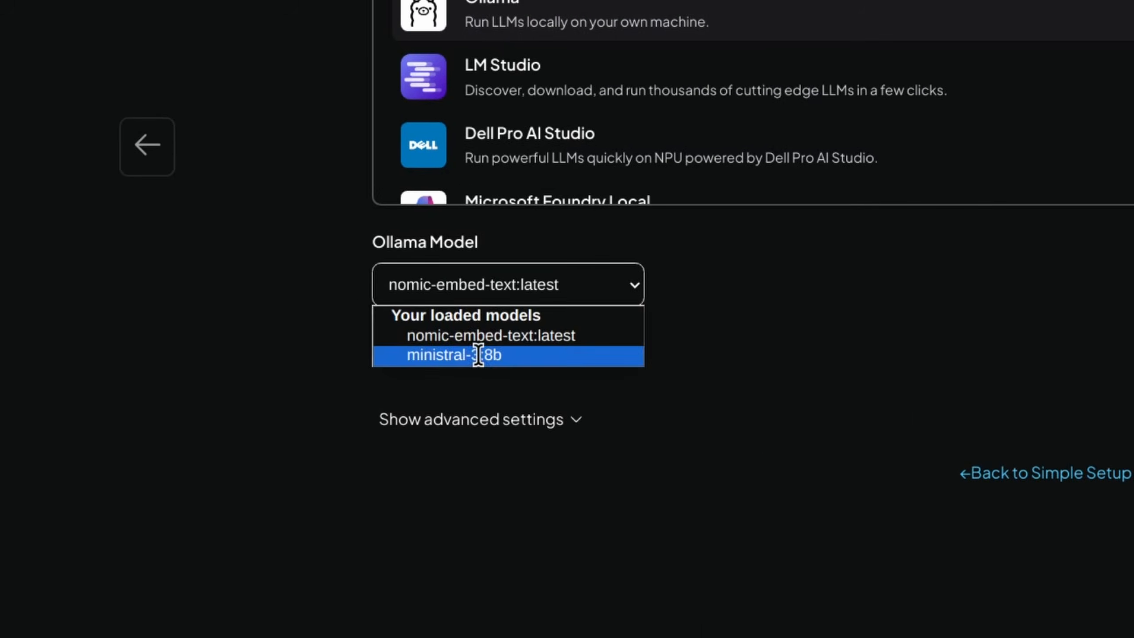
- Choose ministral-3:8b as the Ollama model and complete the onboarding, accepting the data handling page and skipping the survey
{"action": "left_click", "coordinate": [477, 355]}
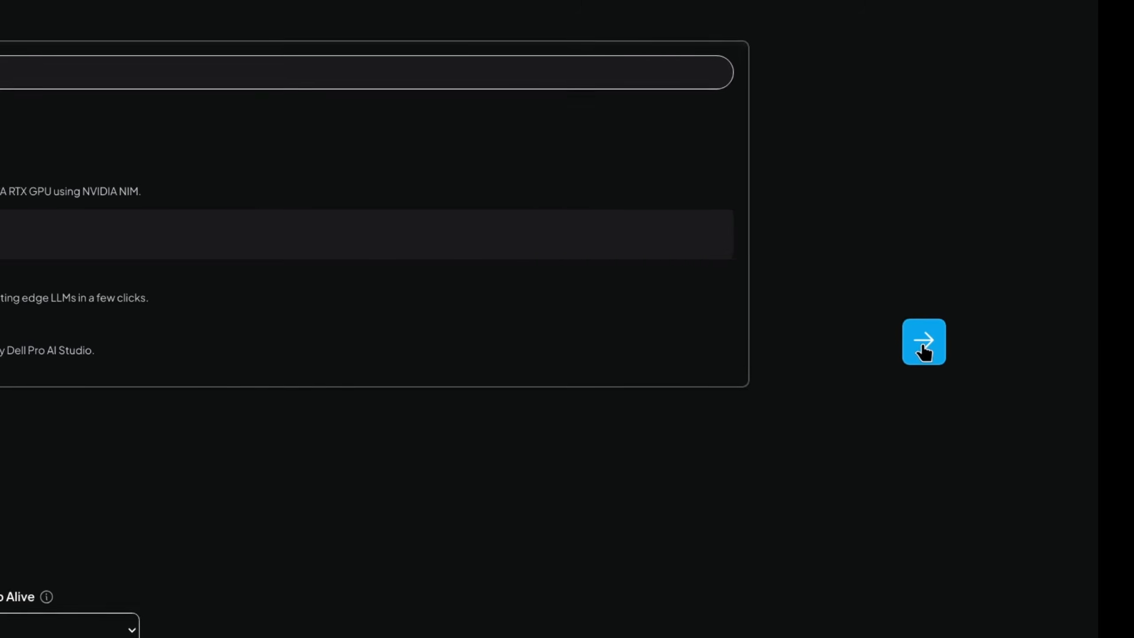
{"action": "left_click", "coordinate": [923, 347]}
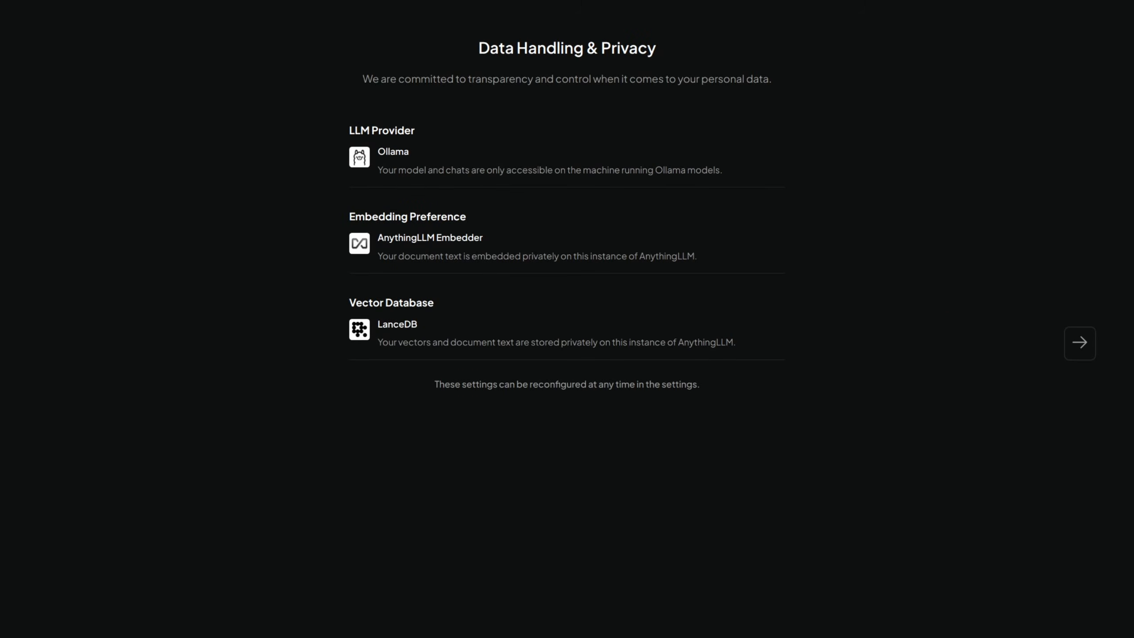
{"action": "left_click", "coordinate": [1080, 342]}
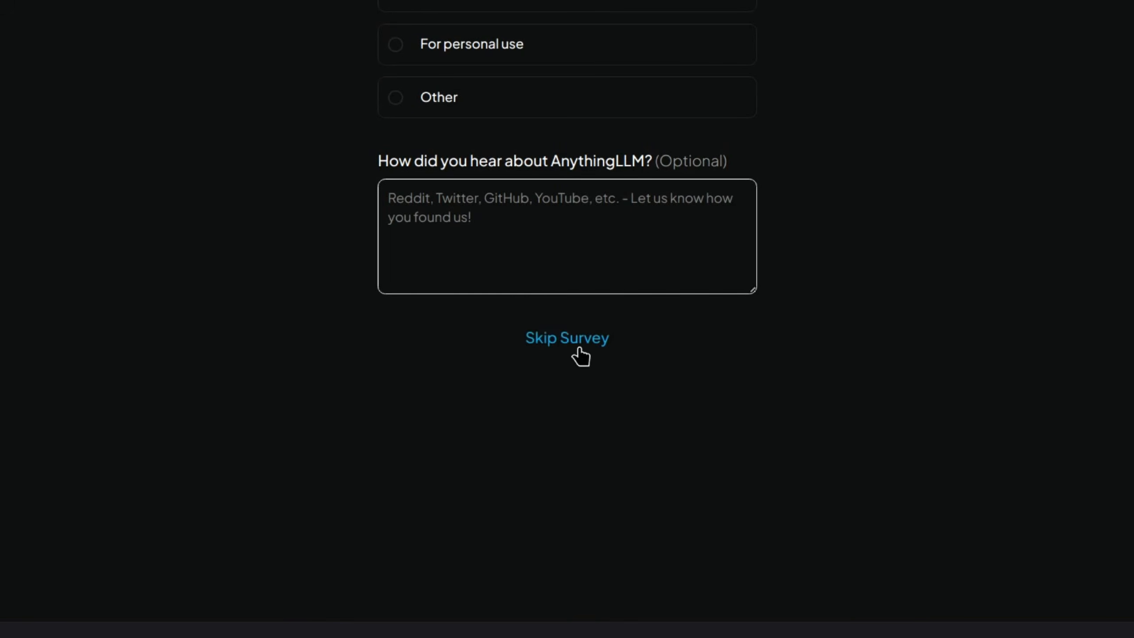
{"action": "left_click", "coordinate": [578, 349]}
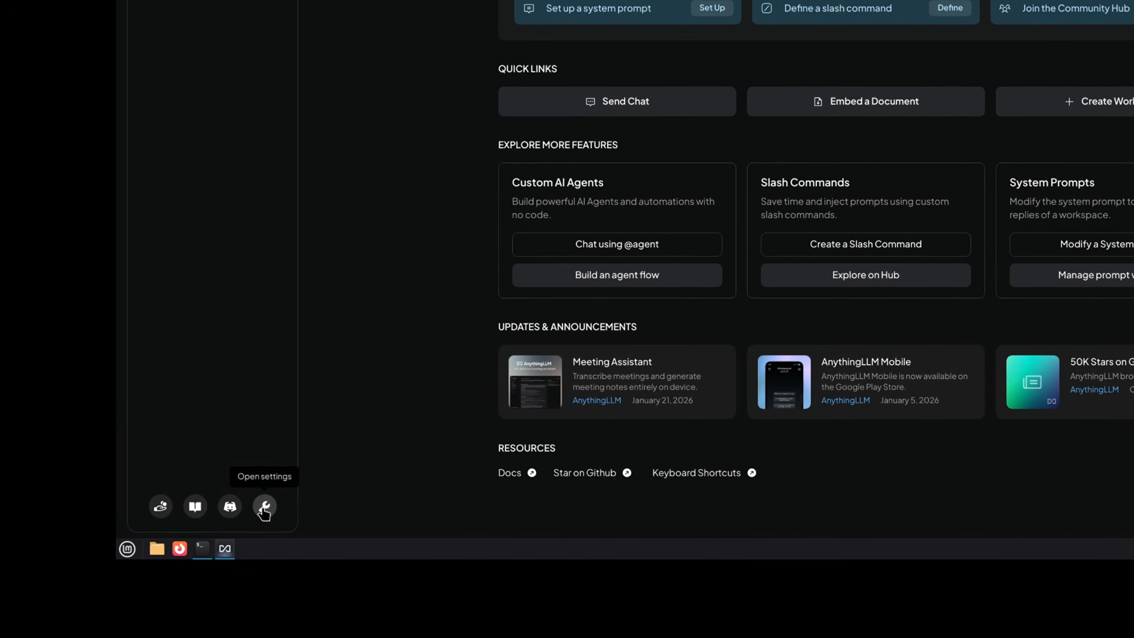
- In the instance settings, set the embedding provider to Ollama with the nomic-embed-text:latest embedding model
{"action": "left_click", "coordinate": [264, 506]}
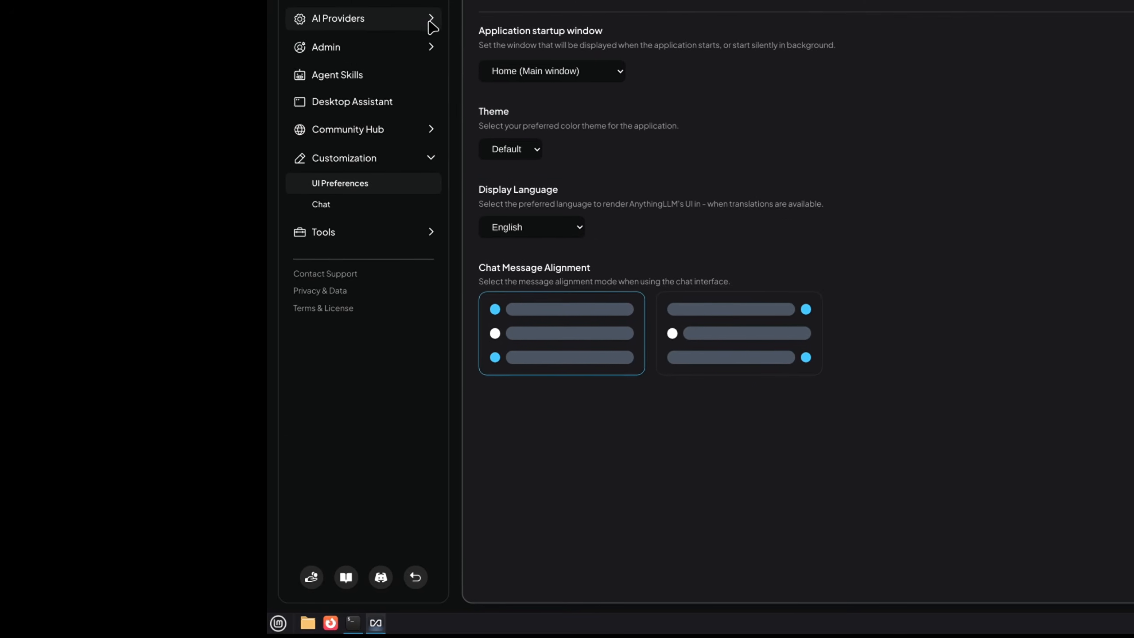
{"action": "left_click", "coordinate": [430, 21]}
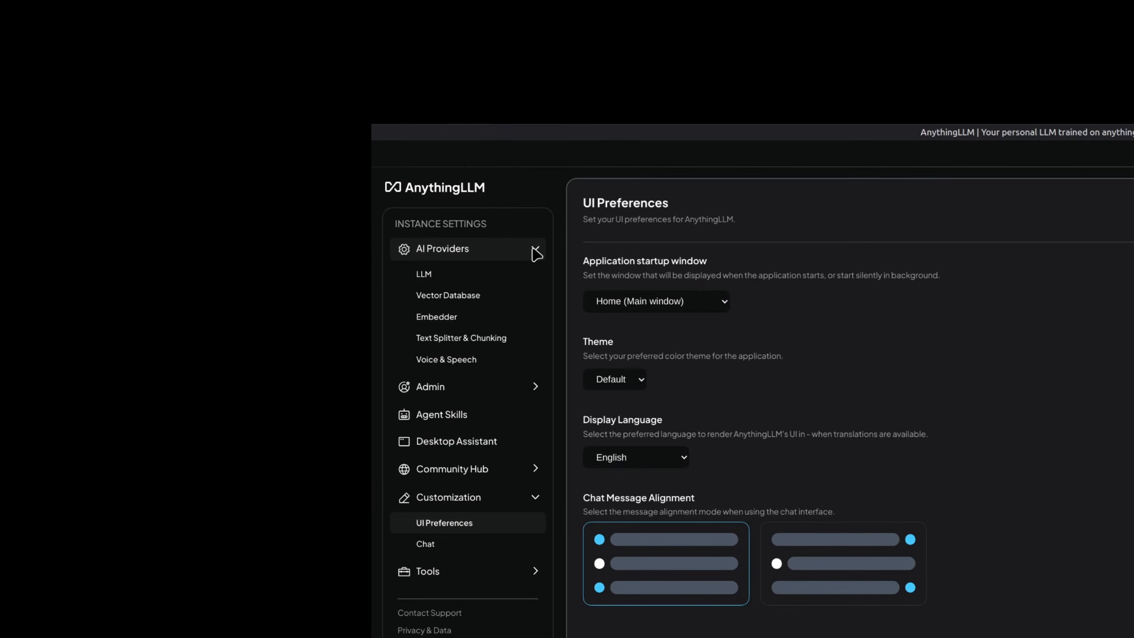
{"action": "left_click", "coordinate": [442, 318]}
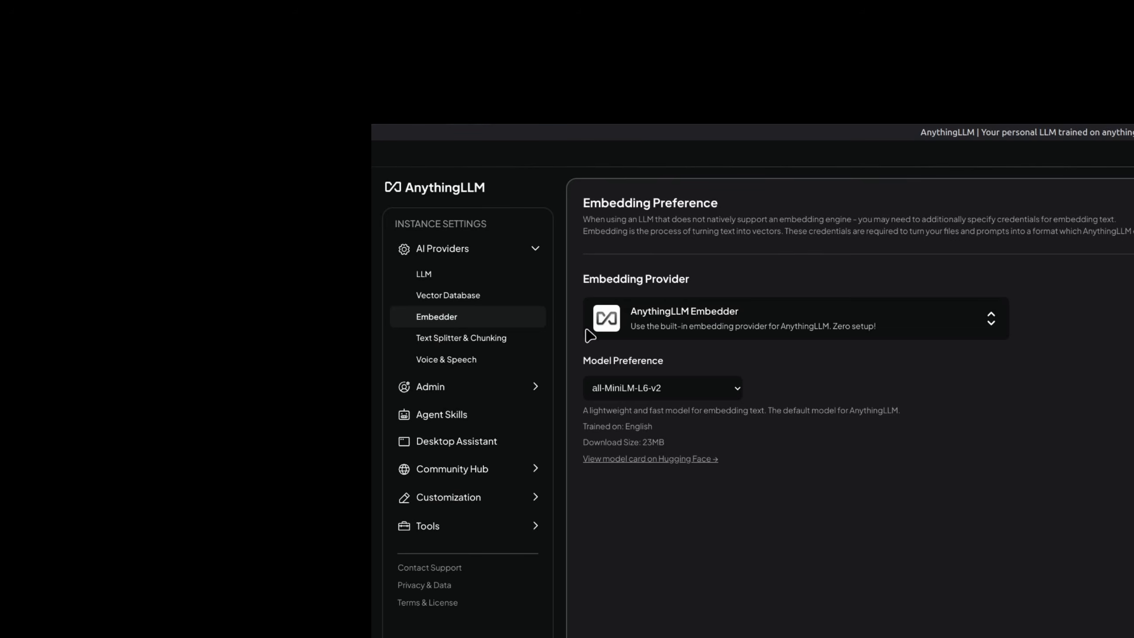
{"action": "left_click", "coordinate": [970, 318]}
{"action": "type", "text": "ol"}
{"action": "left_click", "coordinate": [583, 329]}
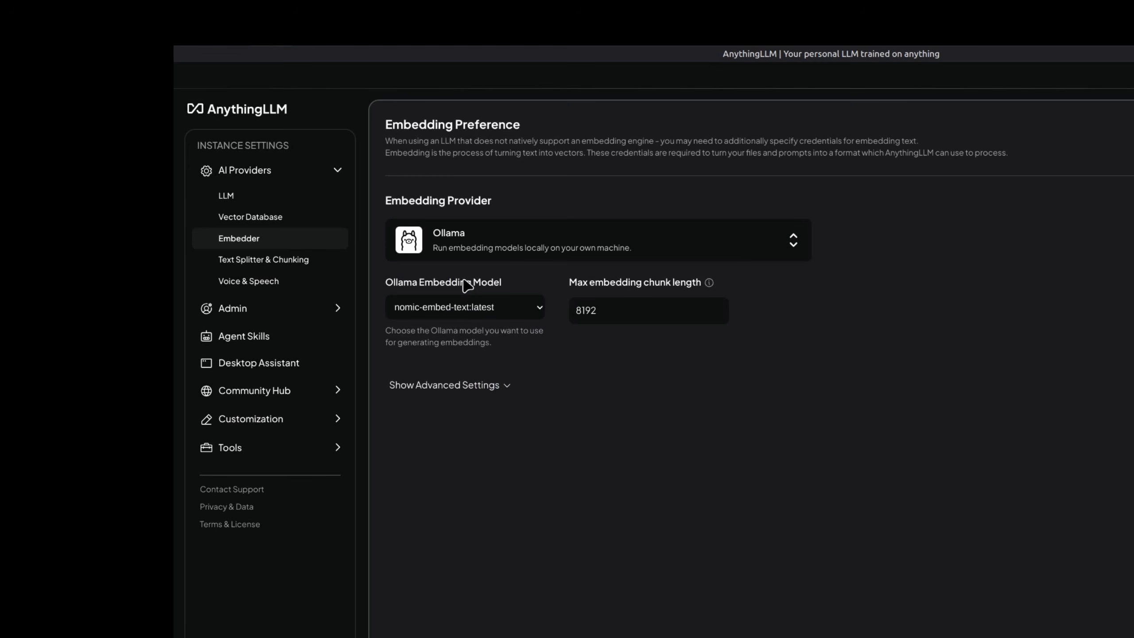
{"action": "left_click", "coordinate": [441, 308]}
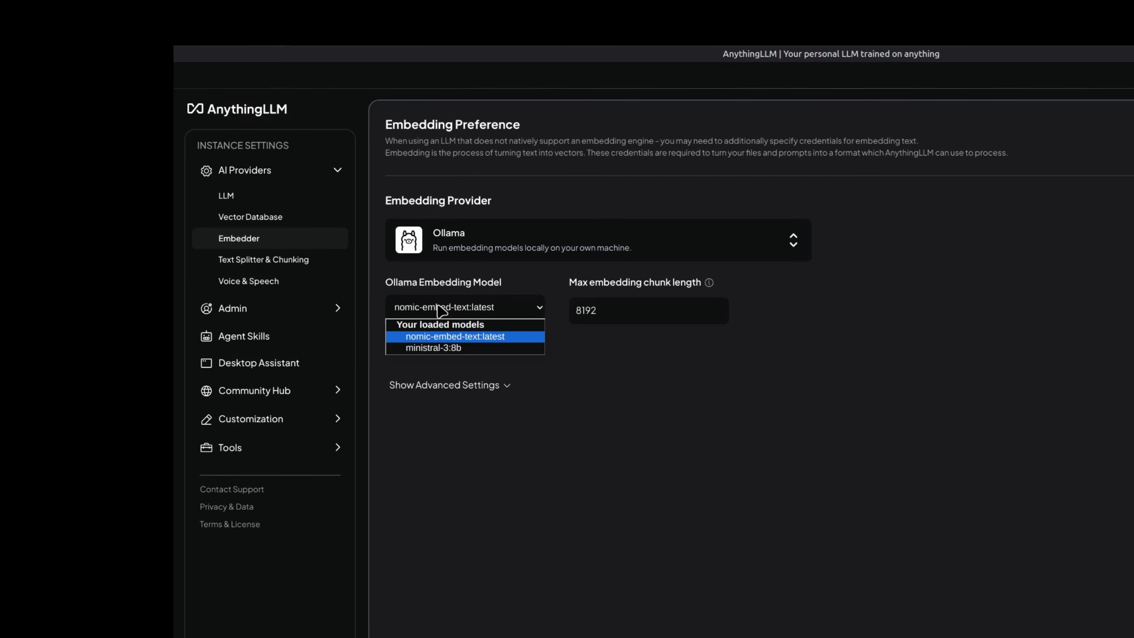
{"action": "left_click", "coordinate": [448, 337]}
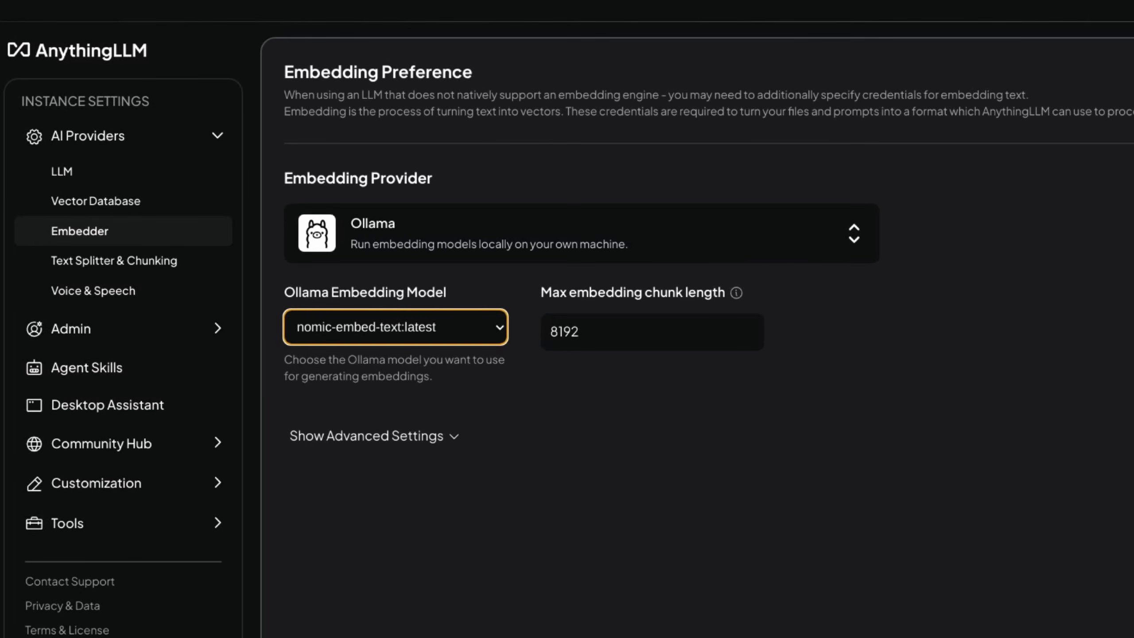
- Set the max embedding chunk length to 2048 and save the embedder settings
{"action": "left_click_drag", "start_coordinate": [592, 329], "coordinate": [553, 331]}
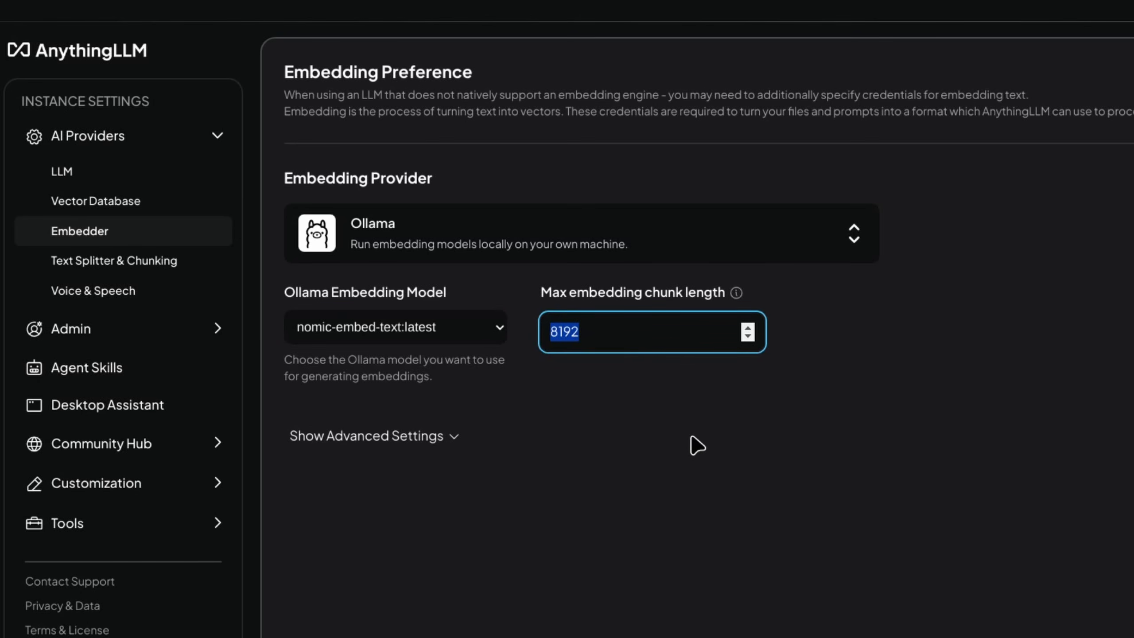
{"action": "type", "text": "2048"}
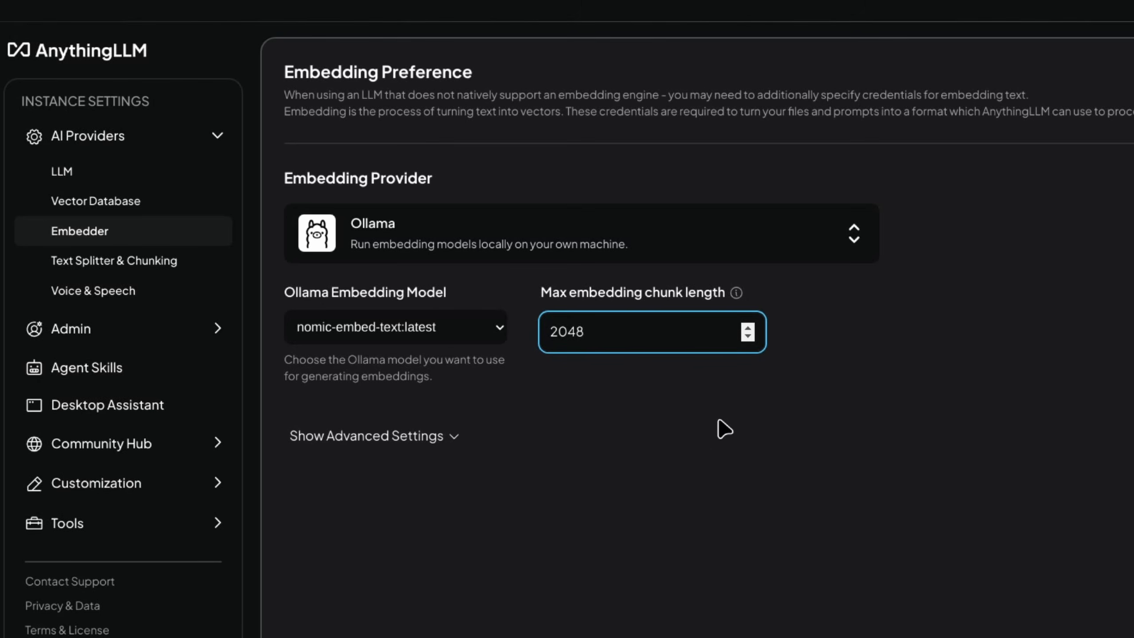
{"action": "left_click", "coordinate": [717, 428]}
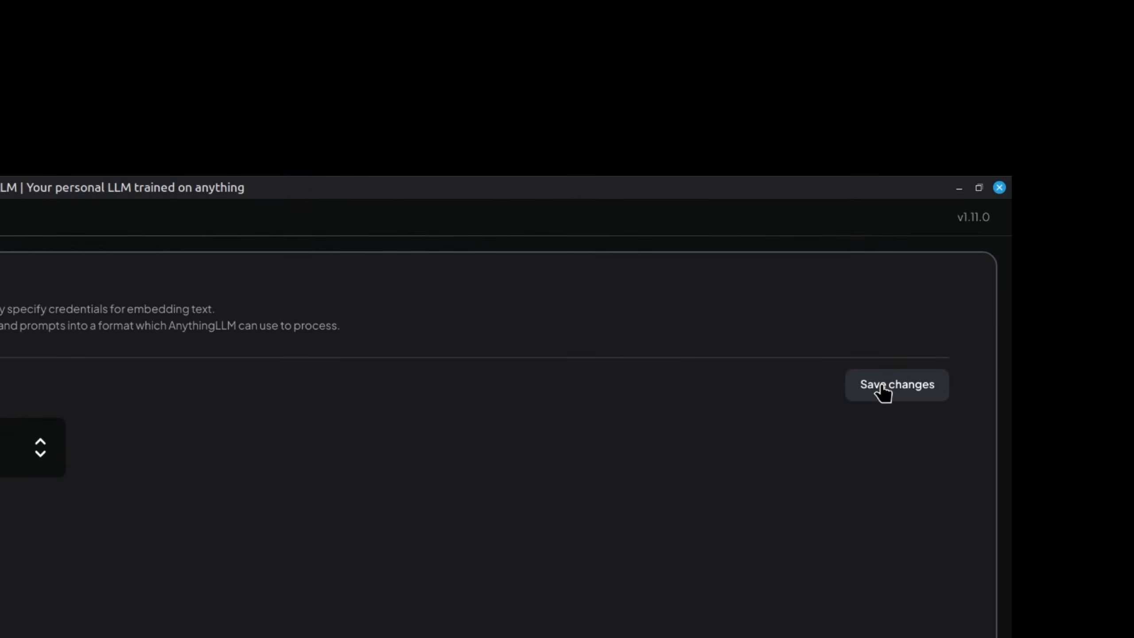
{"action": "left_click", "coordinate": [884, 393]}
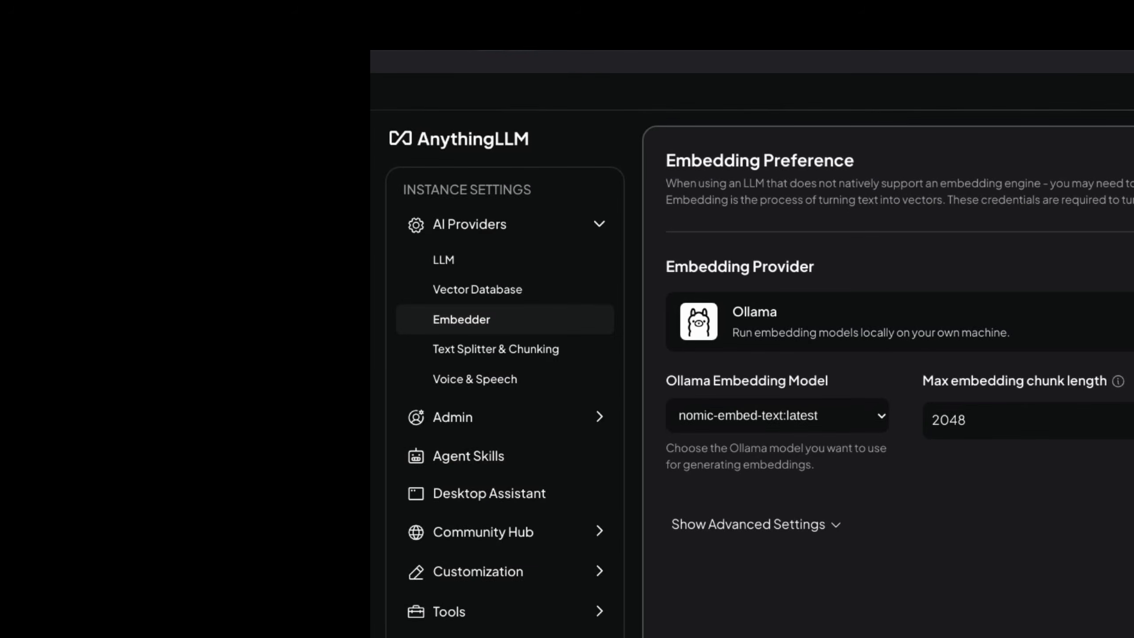
- Set the text-to-speech provider to PiperTTS with the Hfc_female-HQ (60.3 MiB) voice model and save the voice settings
{"action": "left_click", "coordinate": [456, 377]}
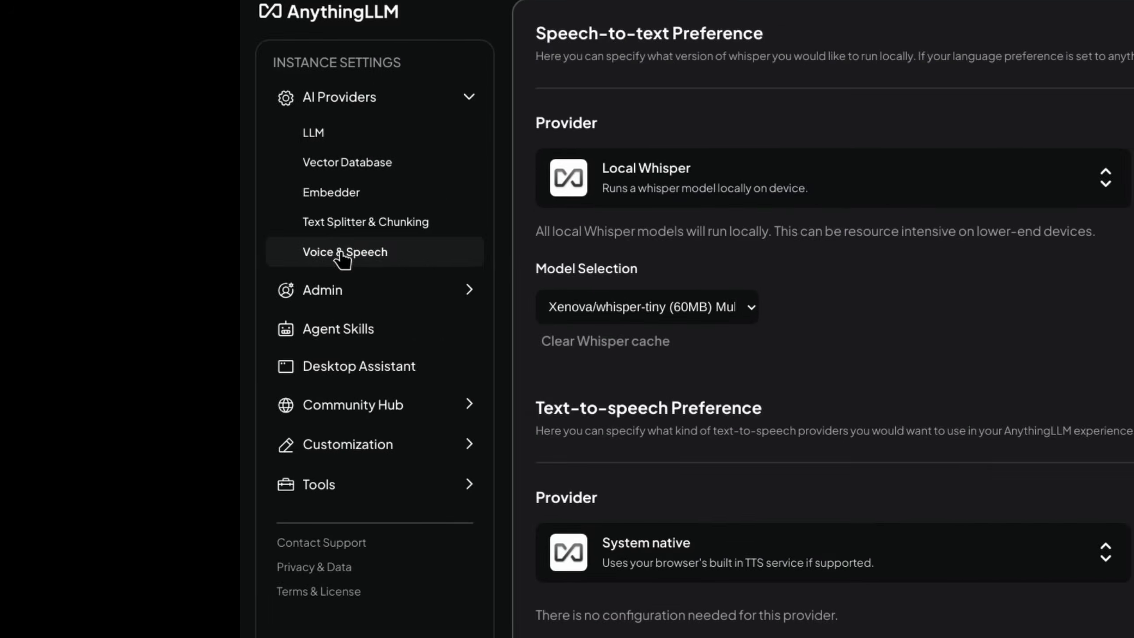
{"action": "left_click", "coordinate": [579, 314]}
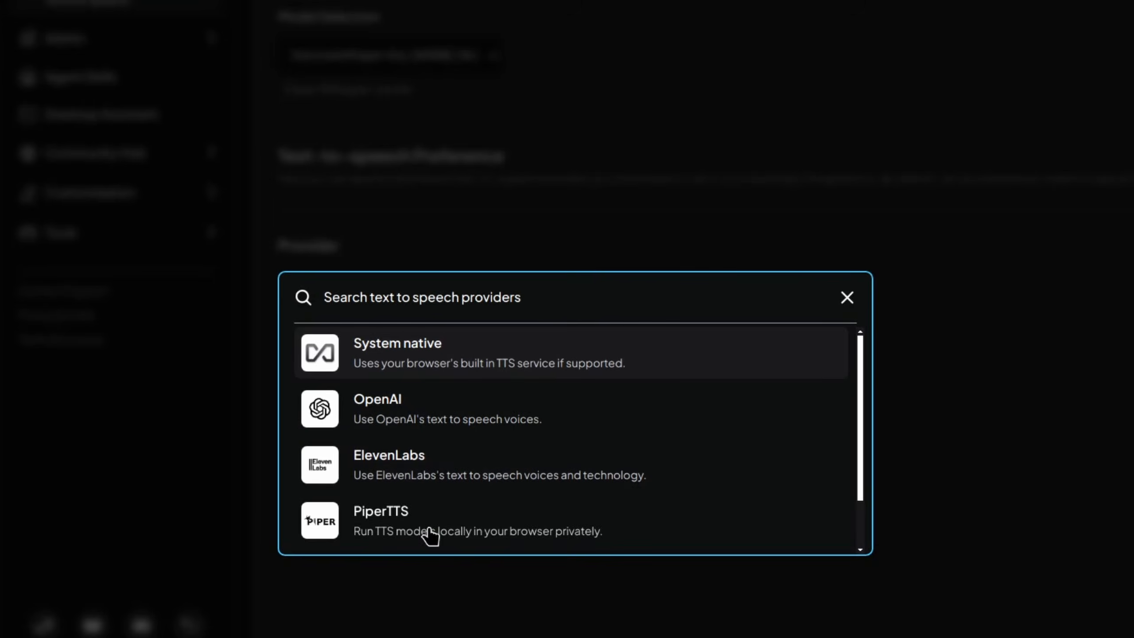
{"action": "left_click", "coordinate": [432, 535]}
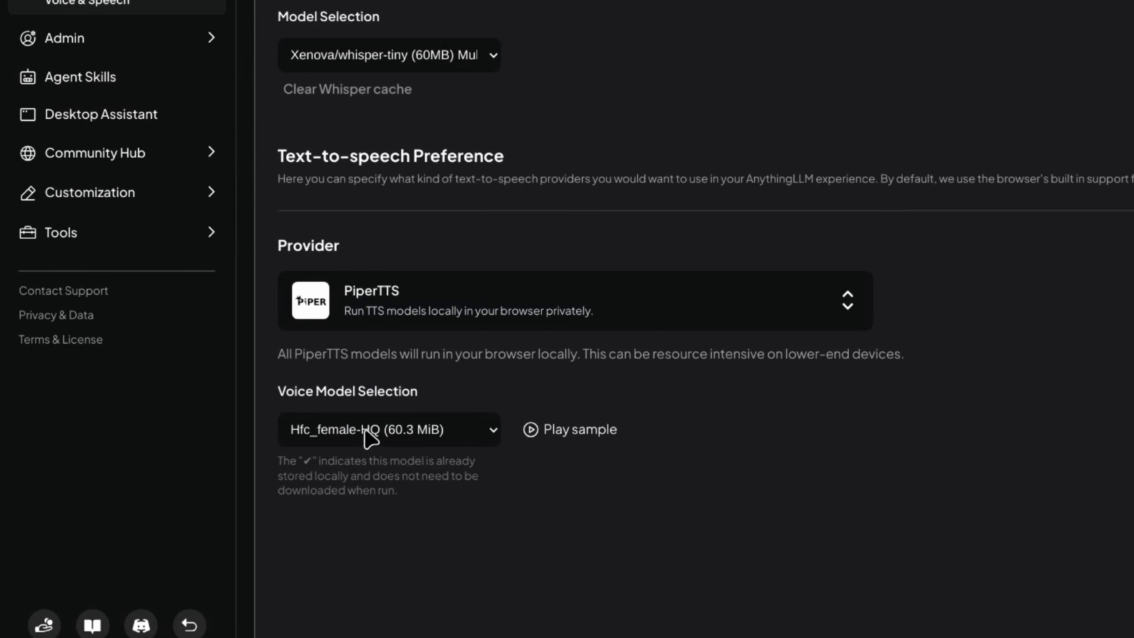
{"action": "left_click", "coordinate": [388, 431]}
{"action": "scroll", "coordinate": [440, 358], "scroll_direction": "down", "scroll_amount": 1}
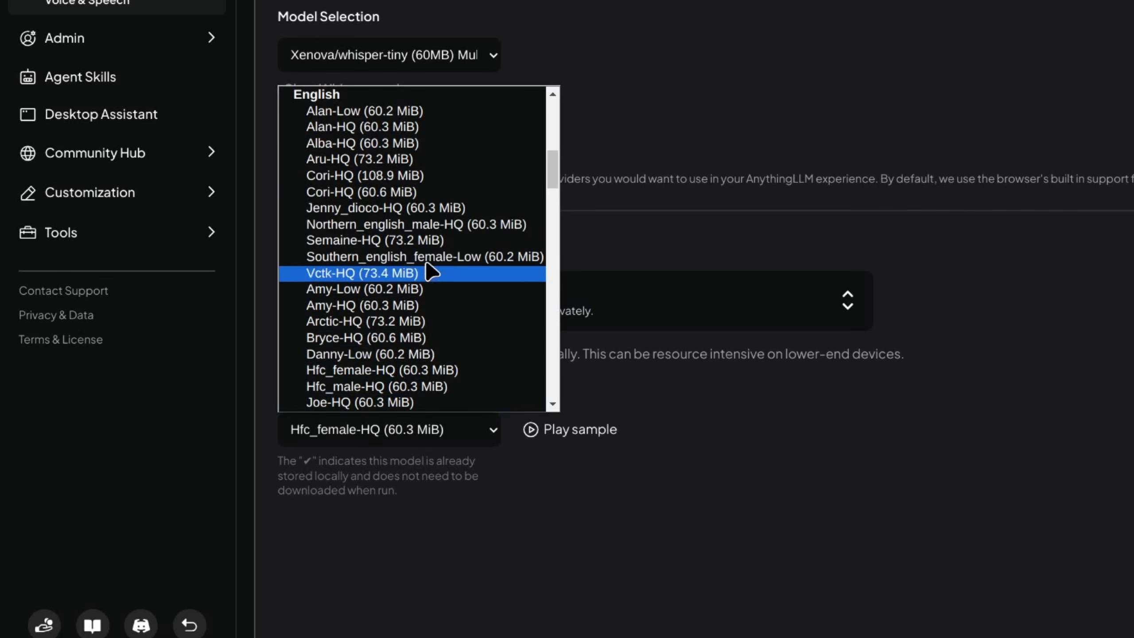
{"action": "scroll", "coordinate": [443, 367], "scroll_direction": "down", "scroll_amount": 1}
{"action": "left_click", "coordinate": [449, 492]}
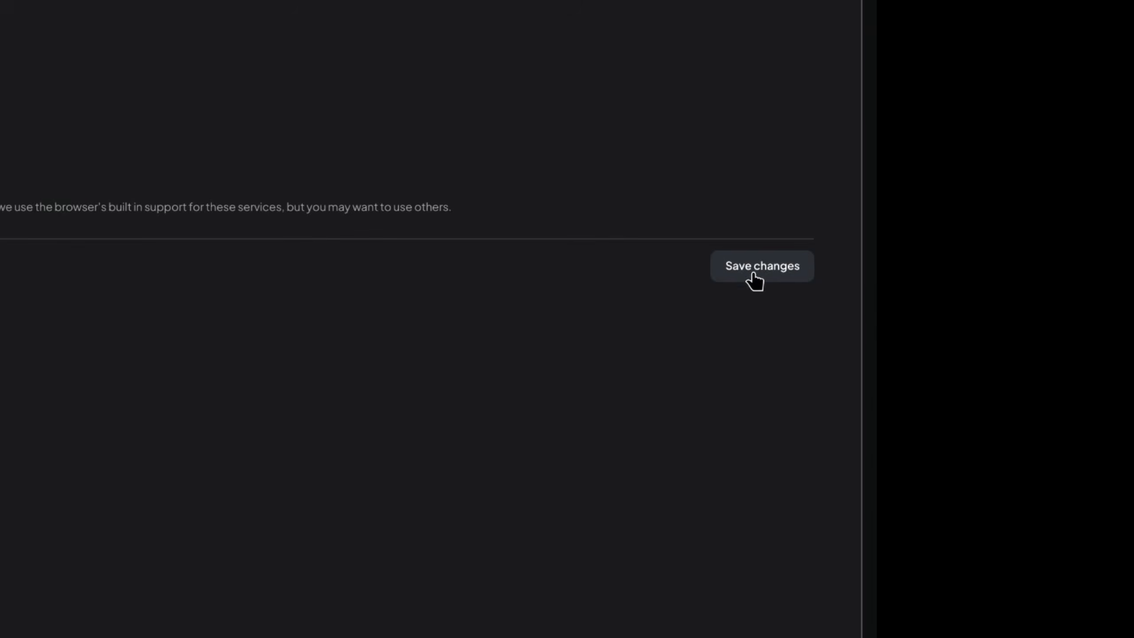
{"action": "left_click", "coordinate": [754, 274]}
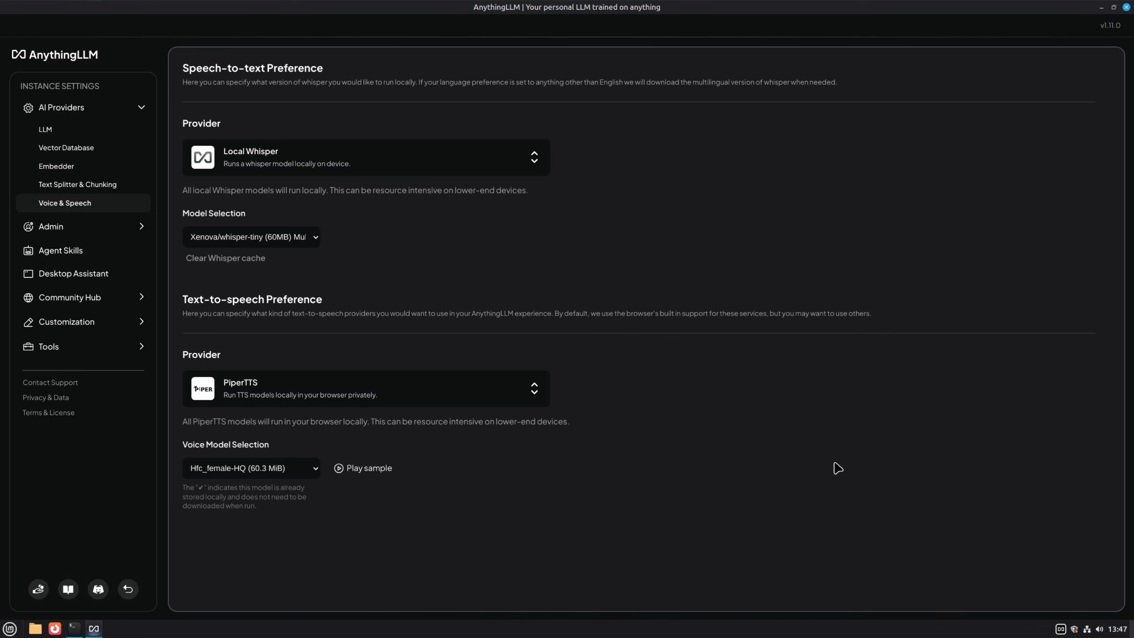
- In My Workspace's agent configuration, set the LLM provider to Ollama with the ministral-3:8b model and update the workspace agent
{"action": "left_click", "coordinate": [128, 589]}
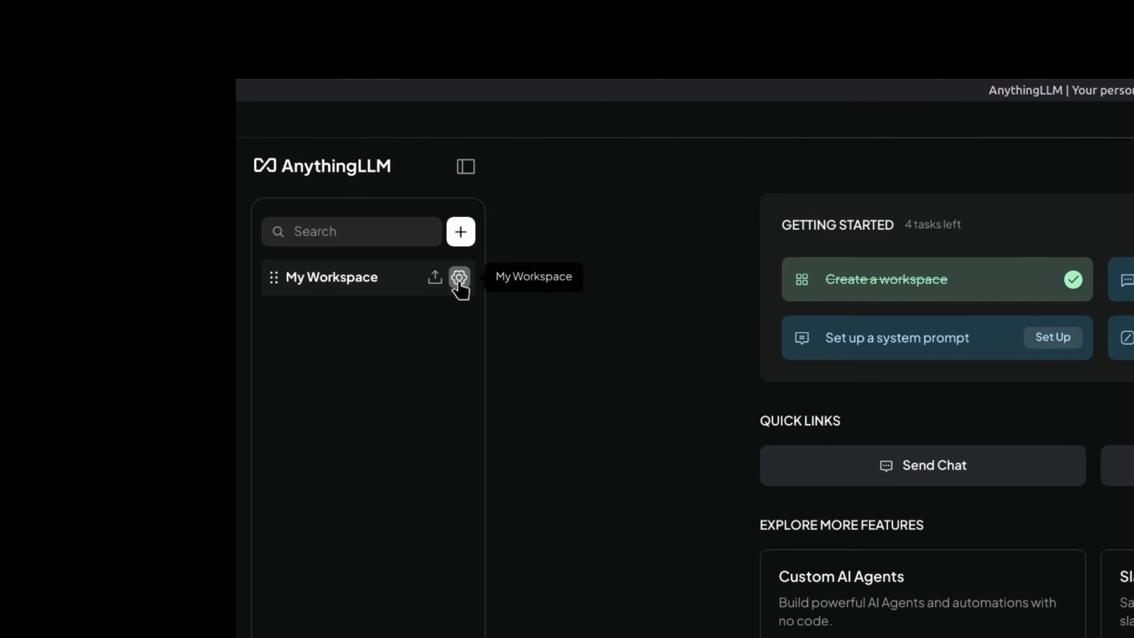
{"action": "left_click", "coordinate": [459, 279]}
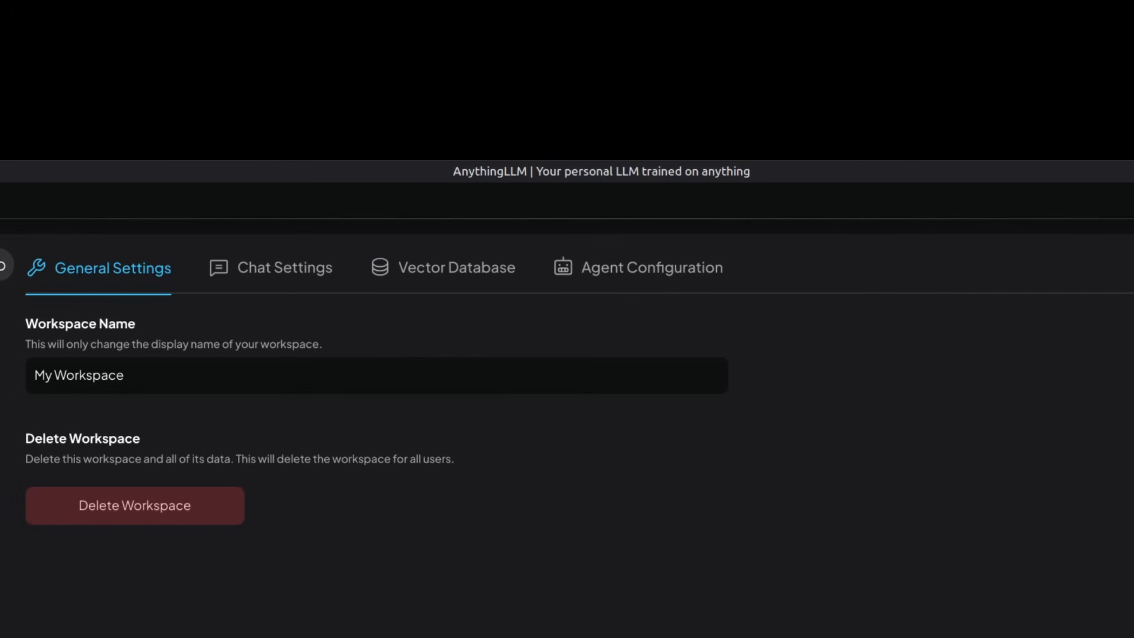
{"action": "left_click", "coordinate": [641, 280]}
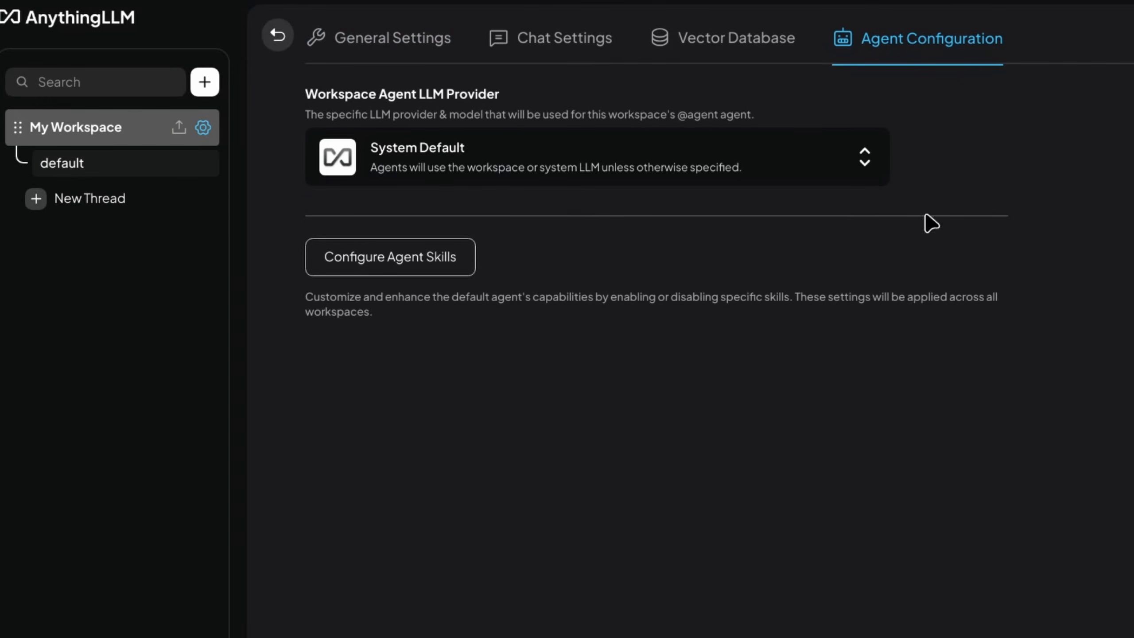
{"action": "left_click", "coordinate": [746, 157]}
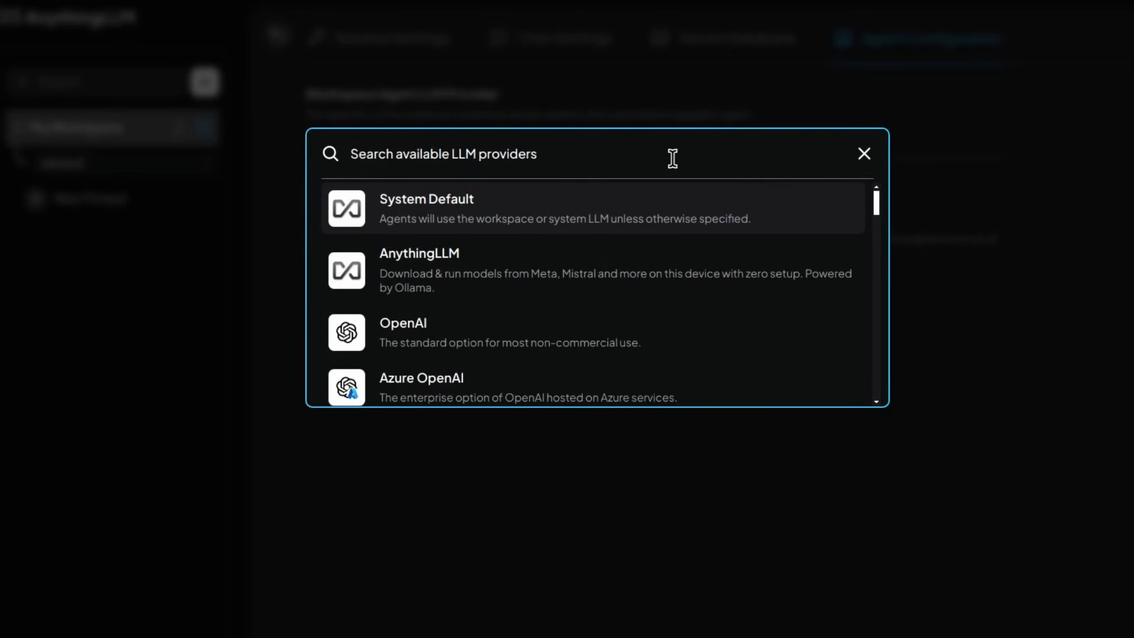
{"action": "type", "text": "oll"}
{"action": "left_click", "coordinate": [503, 210]}
{"action": "left_click", "coordinate": [527, 325]}
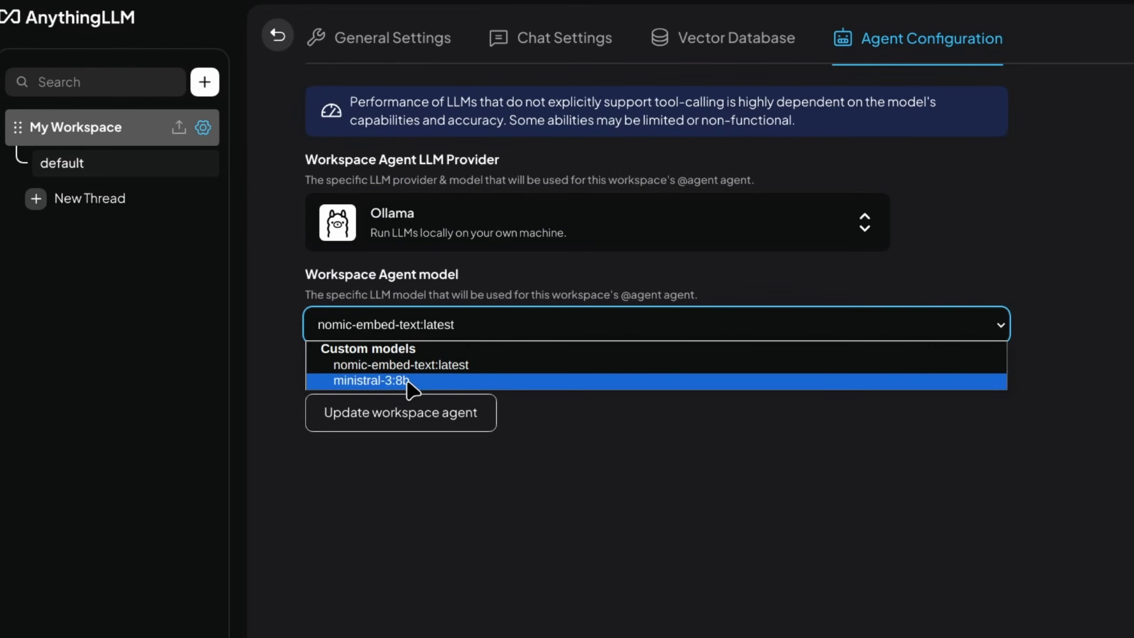
{"action": "left_click", "coordinate": [414, 383]}
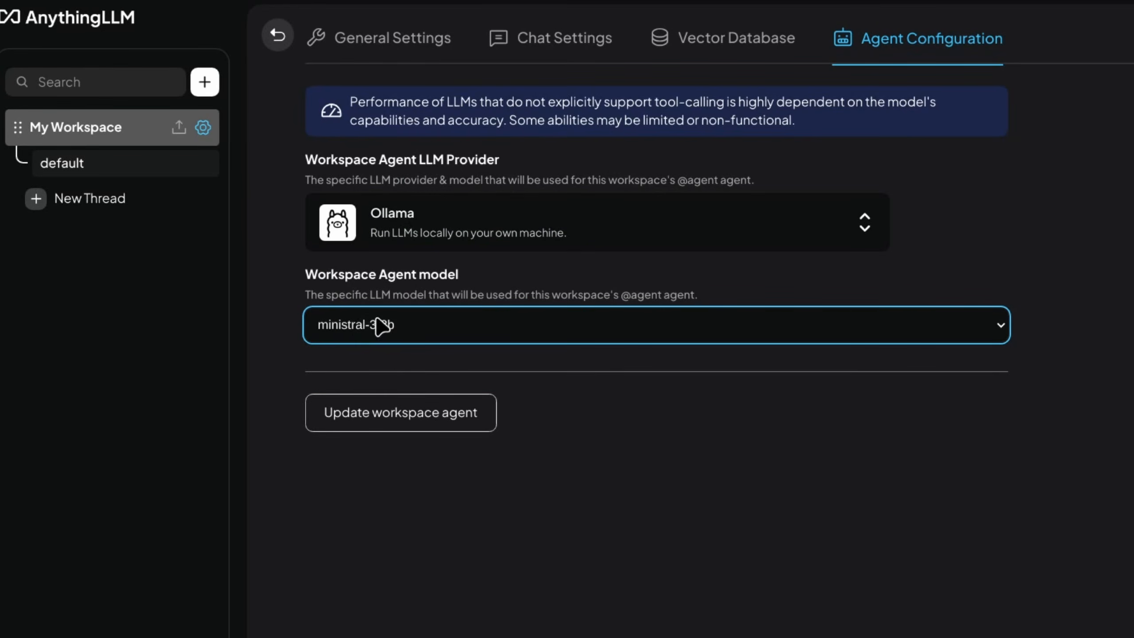
{"action": "left_click", "coordinate": [446, 414]}
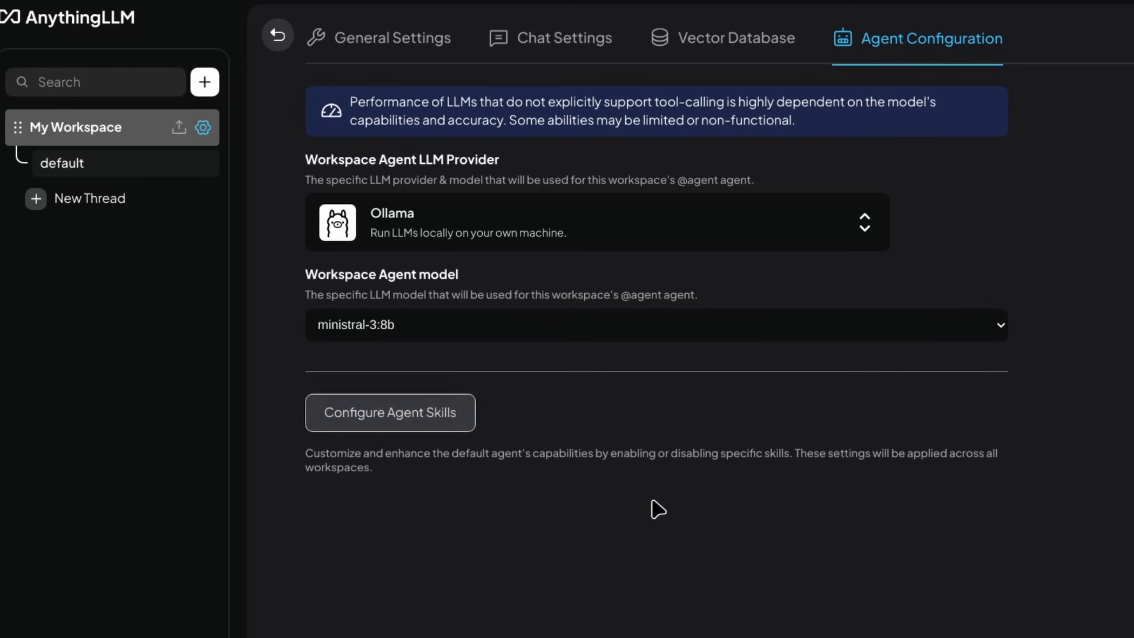
- Open the agent skills configuration and enable the Generate & save files and Generate charts skills
{"action": "left_click", "coordinate": [392, 414]}
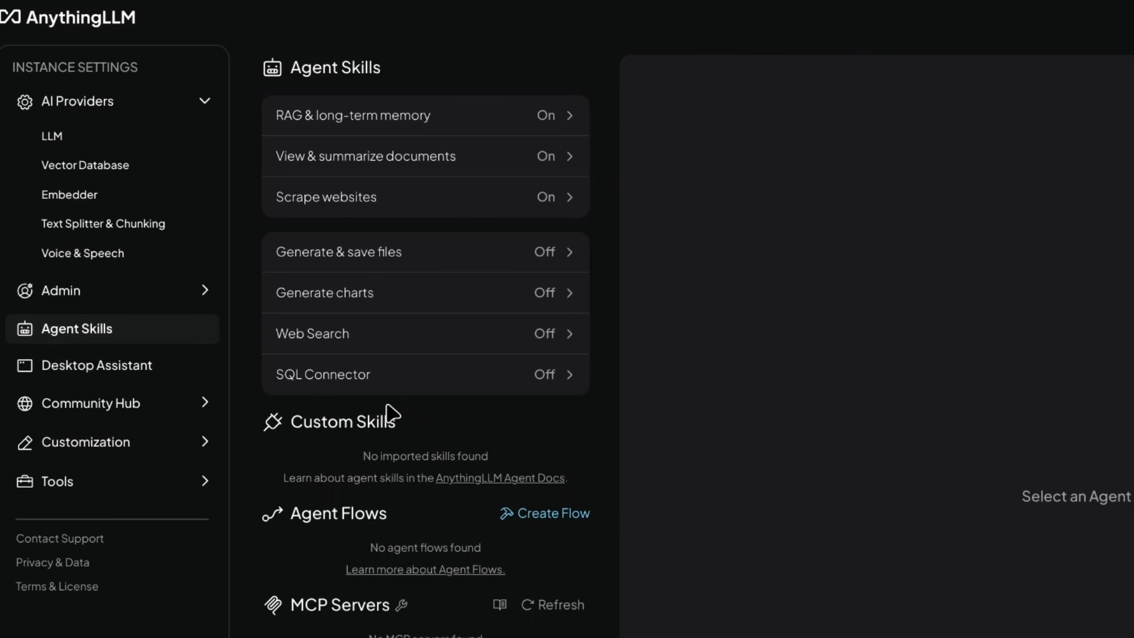
{"action": "left_click", "coordinate": [534, 254]}
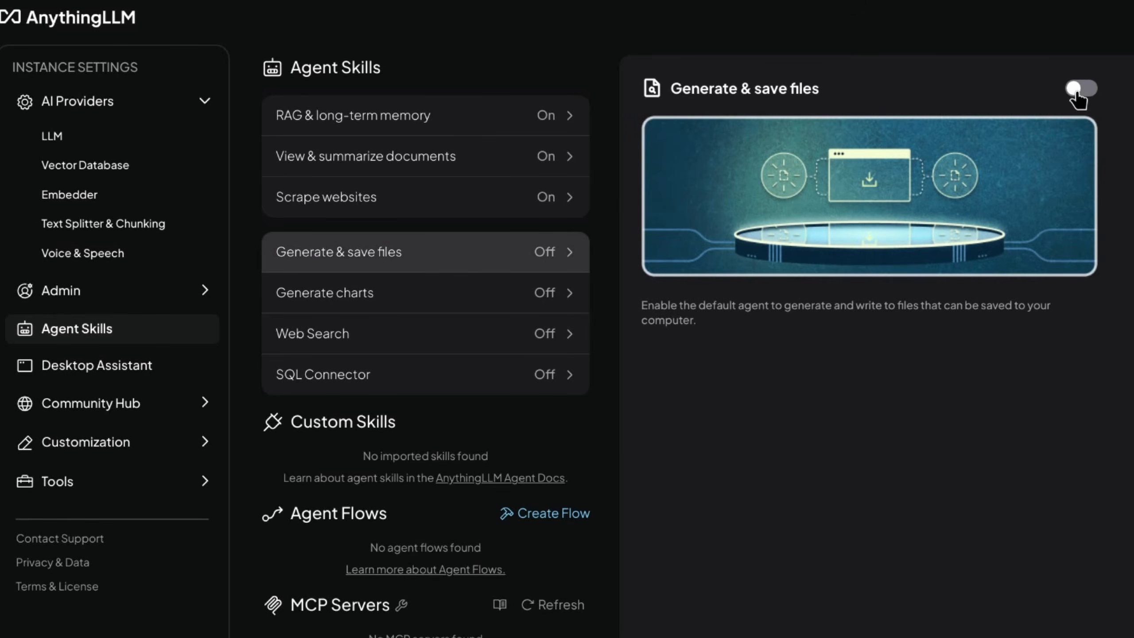
{"action": "left_click", "coordinate": [1081, 88]}
{"action": "left_click", "coordinate": [529, 300]}
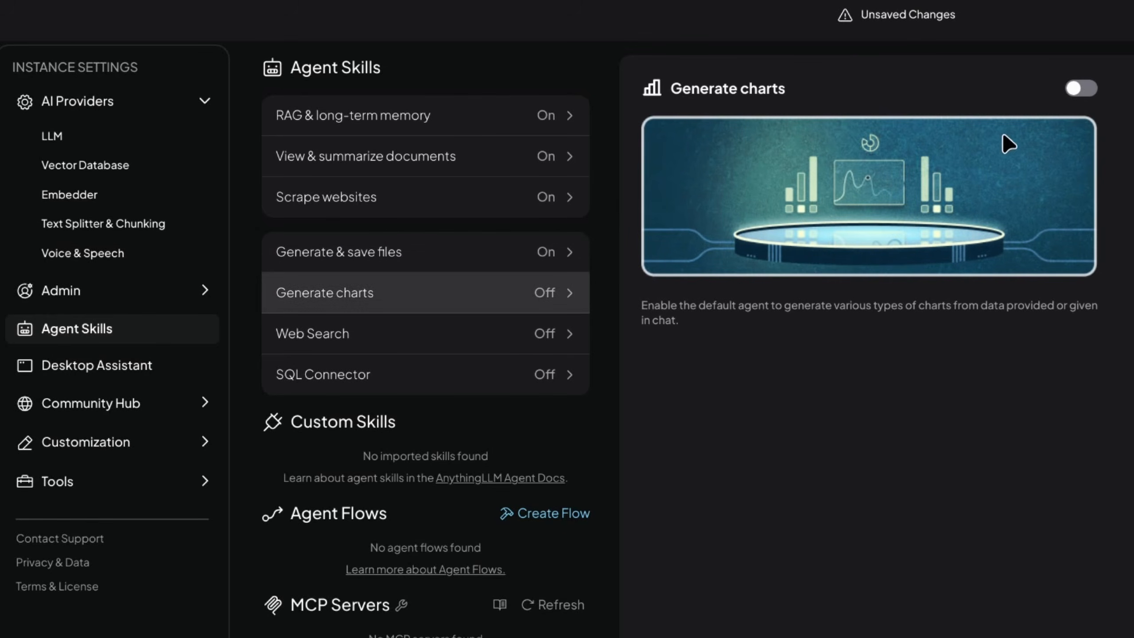
{"action": "left_click", "coordinate": [1083, 89]}
- Enable the Web Search skill with DuckDuckGo as its provider and save the agent skill changes
{"action": "left_click", "coordinate": [543, 332]}
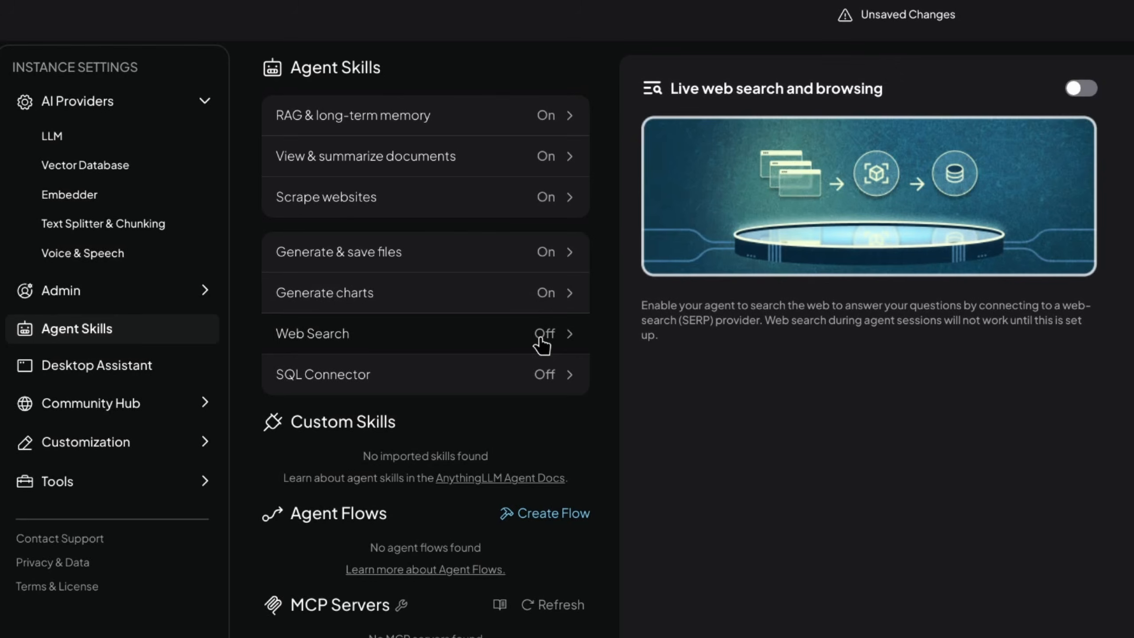
{"action": "left_click", "coordinate": [1082, 89]}
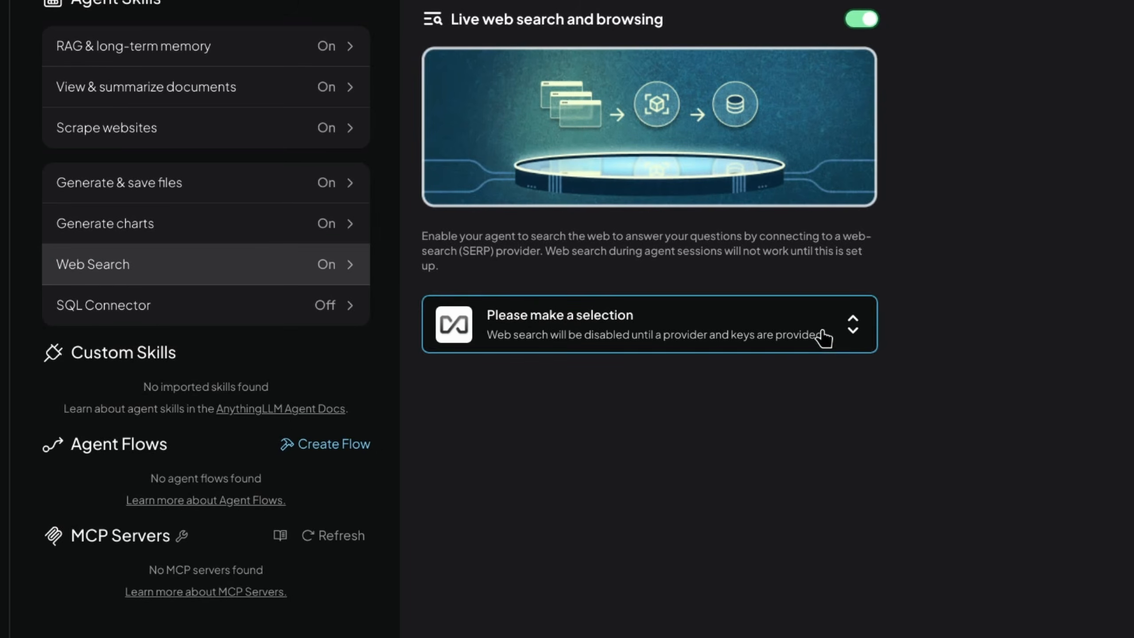
{"action": "left_click", "coordinate": [823, 338]}
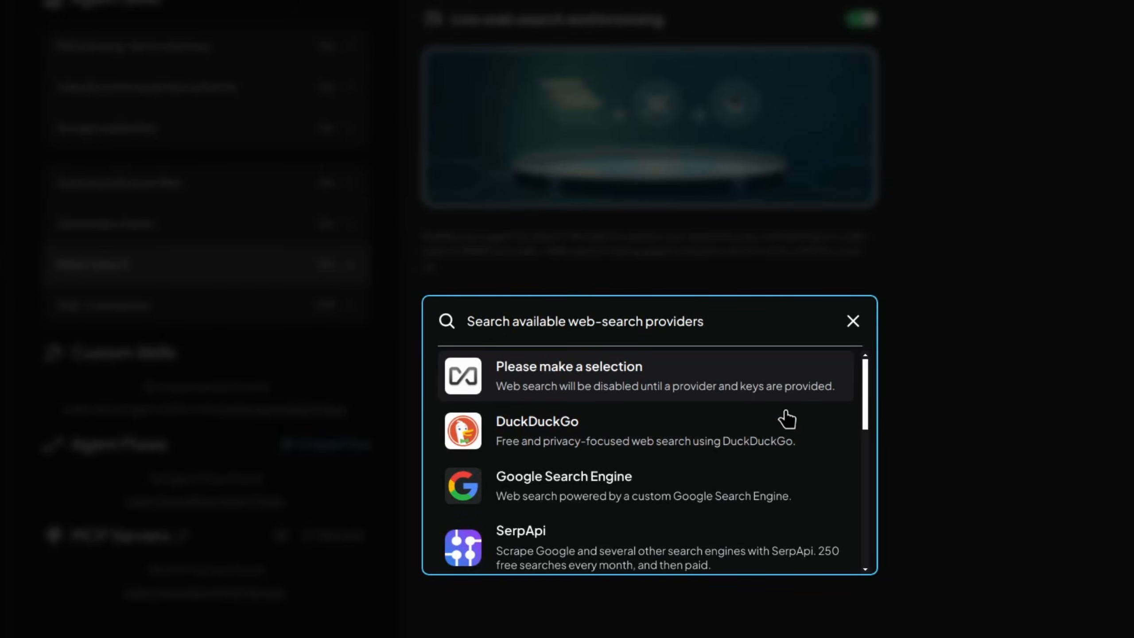
{"action": "left_click", "coordinate": [641, 439]}
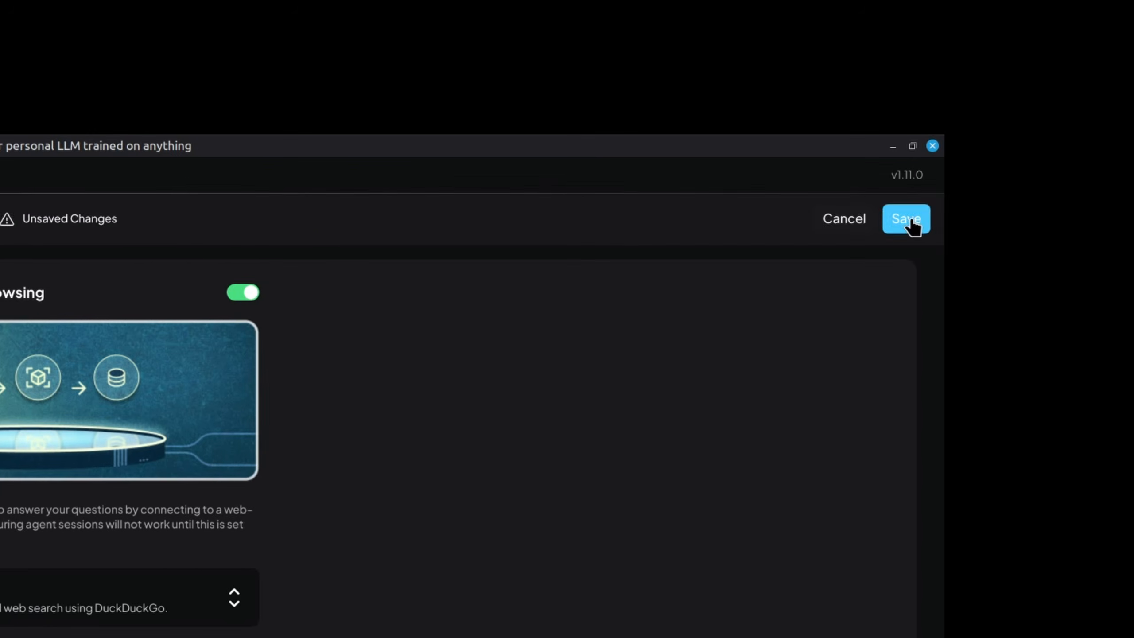
{"action": "left_click", "coordinate": [906, 219]}
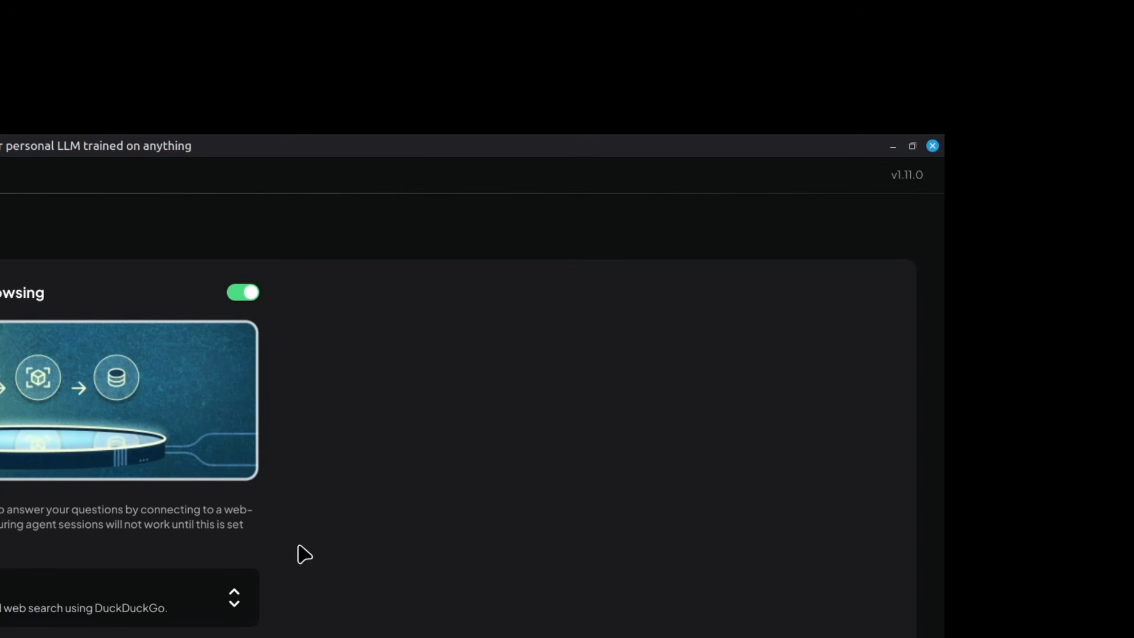
- Return to the home screen, open My Workspace's chat, and view the skills available to its default agent
{"action": "left_click", "coordinate": [367, 525]}
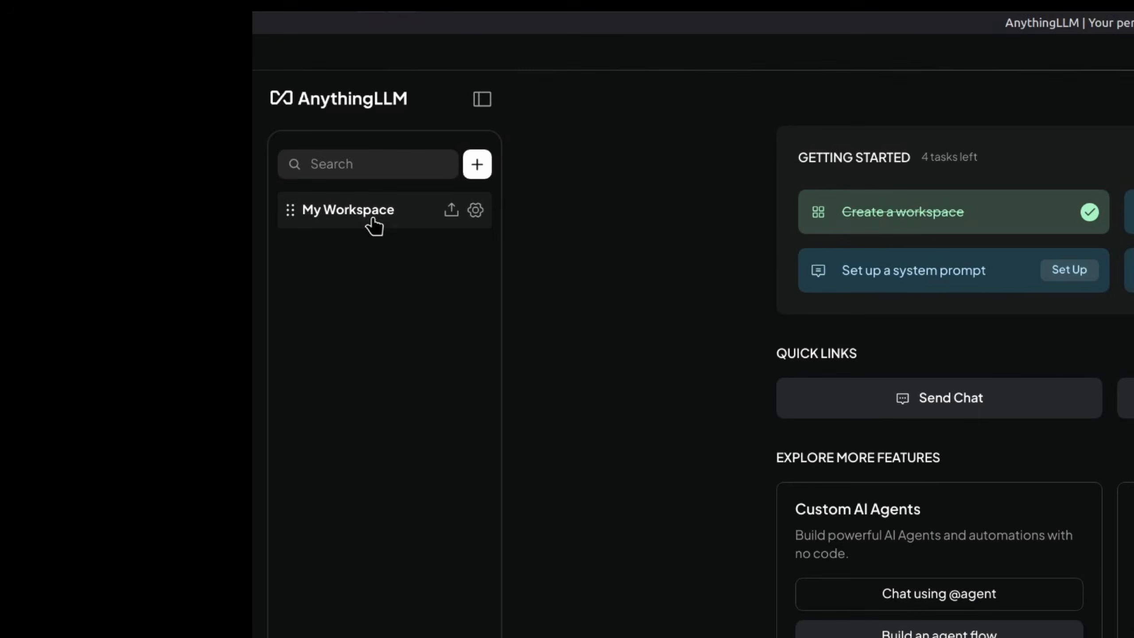
{"action": "left_click", "coordinate": [373, 219]}
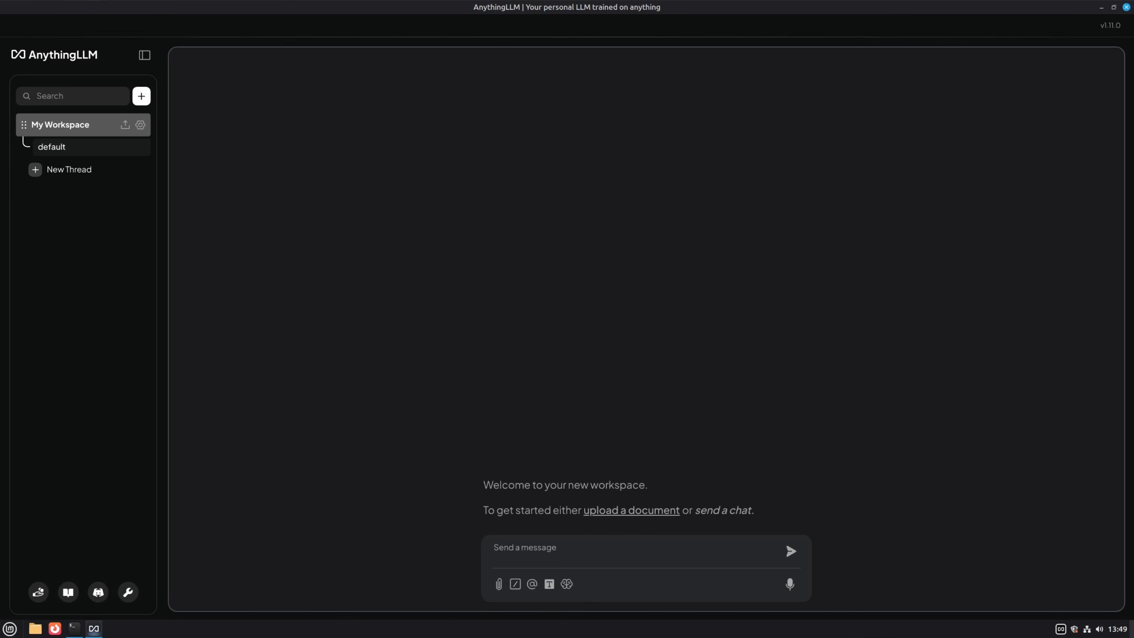
{"action": "left_click", "coordinate": [520, 549]}
{"action": "type", "text": "@age"}
{"action": "key", "text": "BackSpace"}
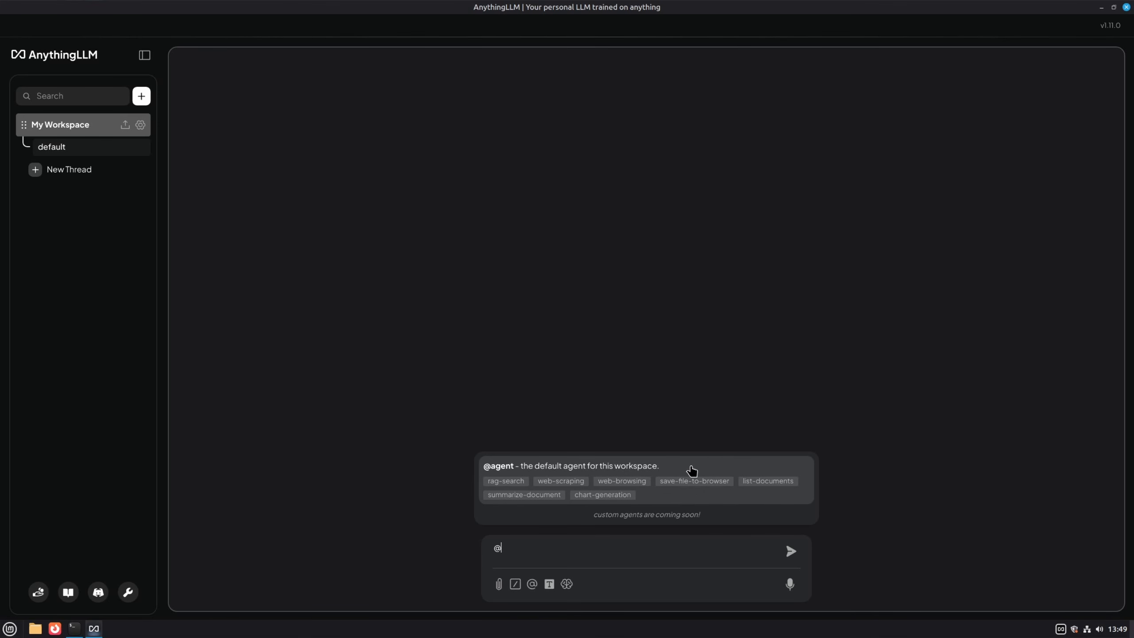
{"action": "key", "text": "BackSpace"}
- Attach the Fictional Bank Statement PDF from the Desktop folder to the chat
{"action": "left_click", "coordinate": [498, 584]}
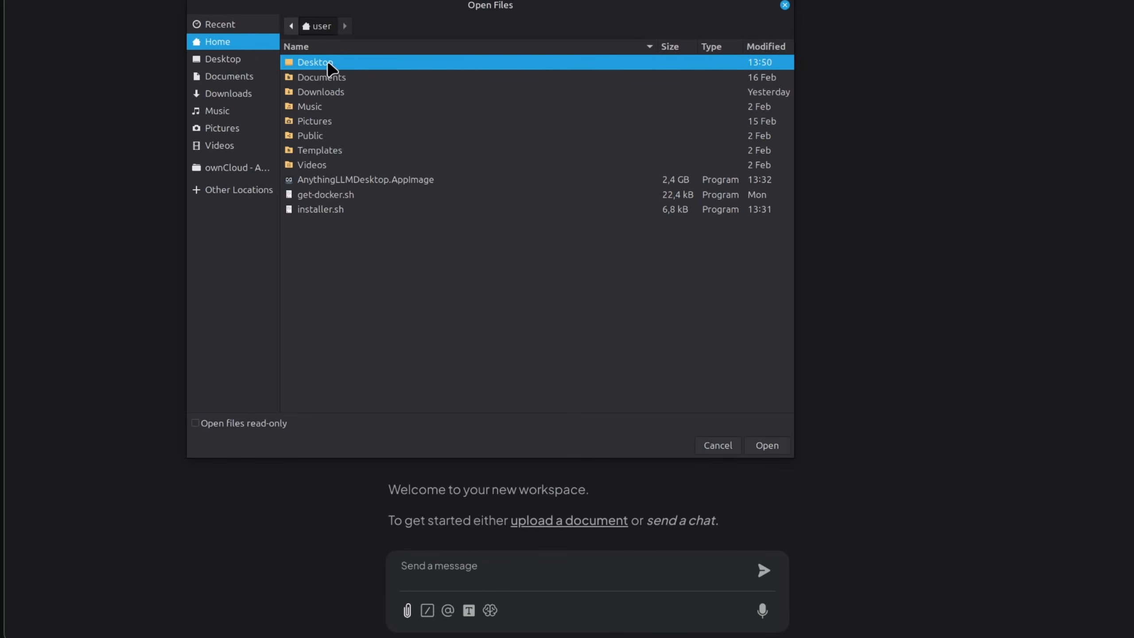
{"action": "double_click", "coordinate": [433, 135]}
{"action": "left_click", "coordinate": [767, 445]}
- Send the message "Analyze these statements and list every monthly subscription I'm paying for"
{"action": "left_click", "coordinate": [489, 563]}
{"action": "type", "text": "A"}
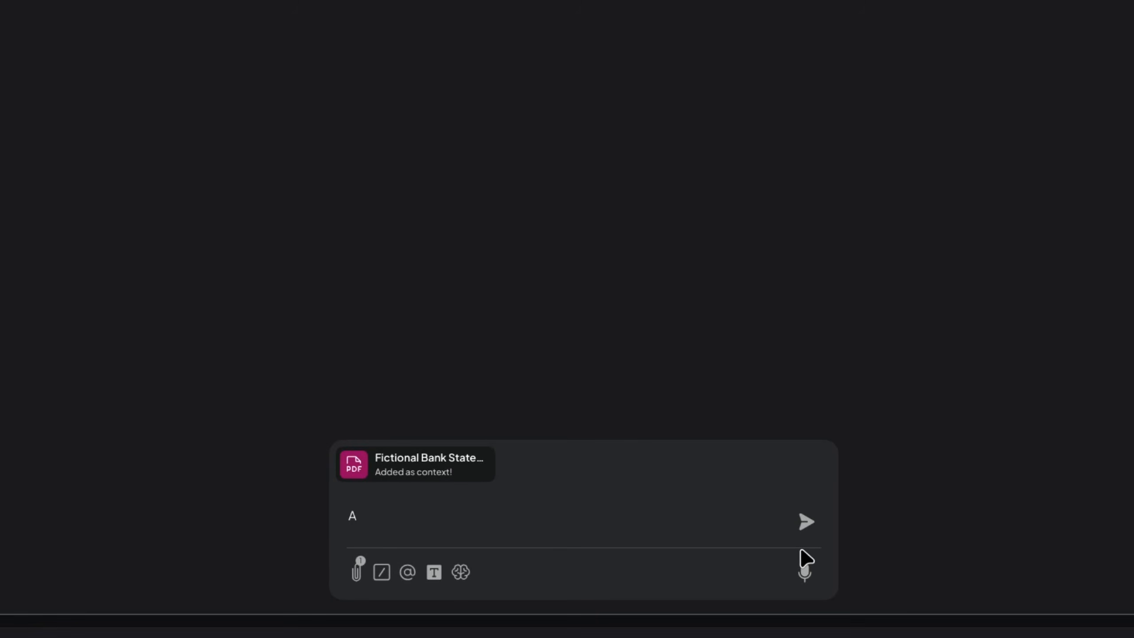
{"action": "type", "text": "nalyze these state"}
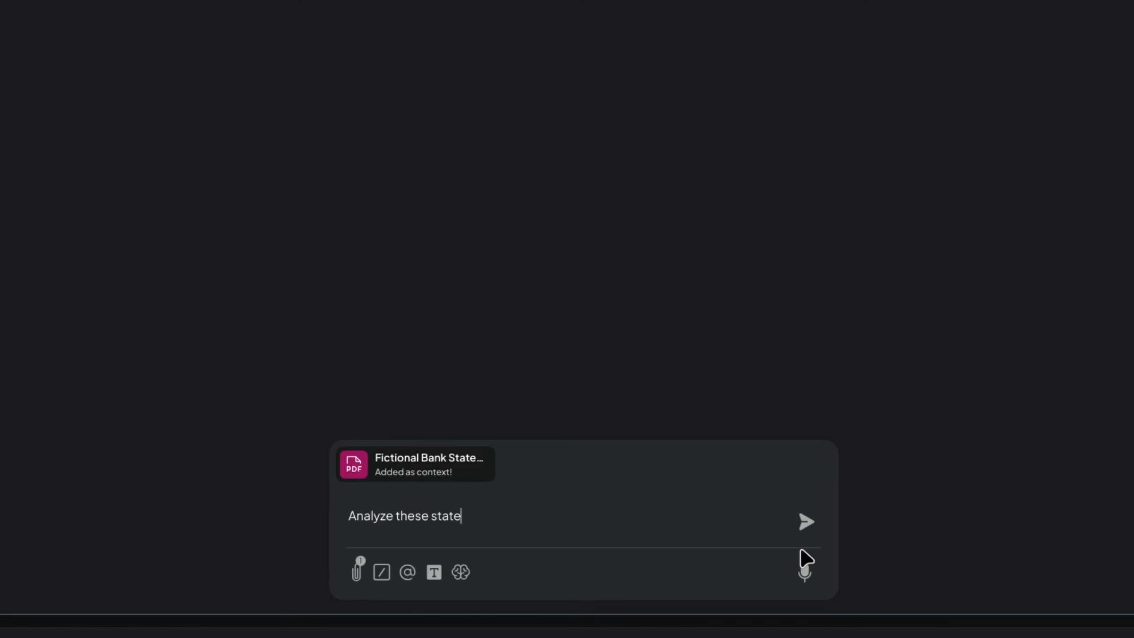
{"action": "type", "text": "ments and list every month"}
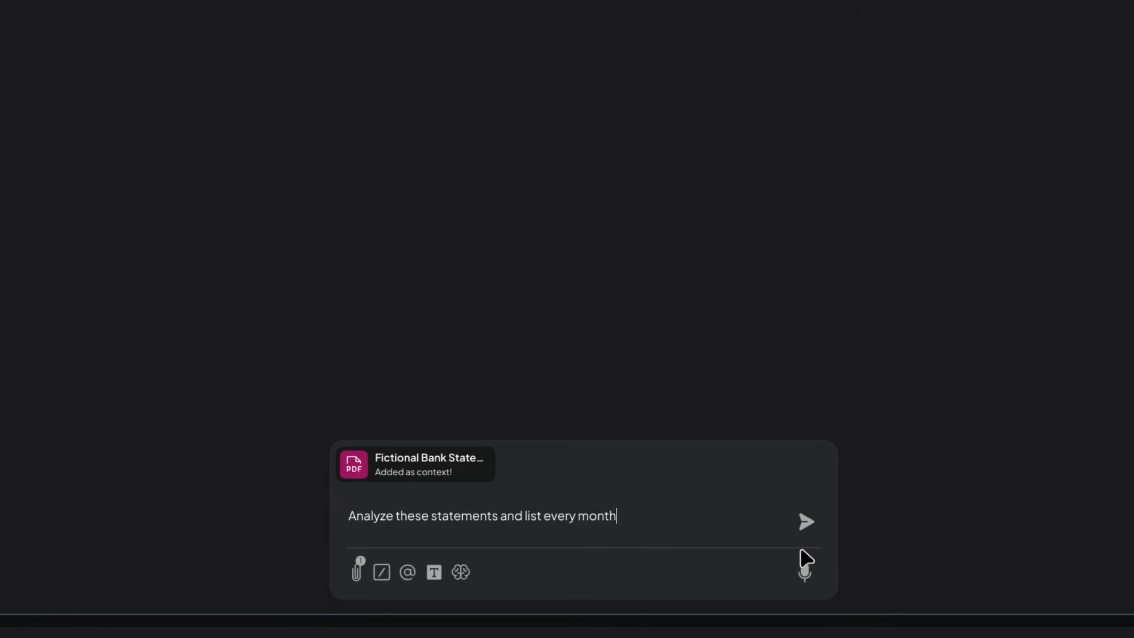
{"action": "type", "text": "ly subscription"}
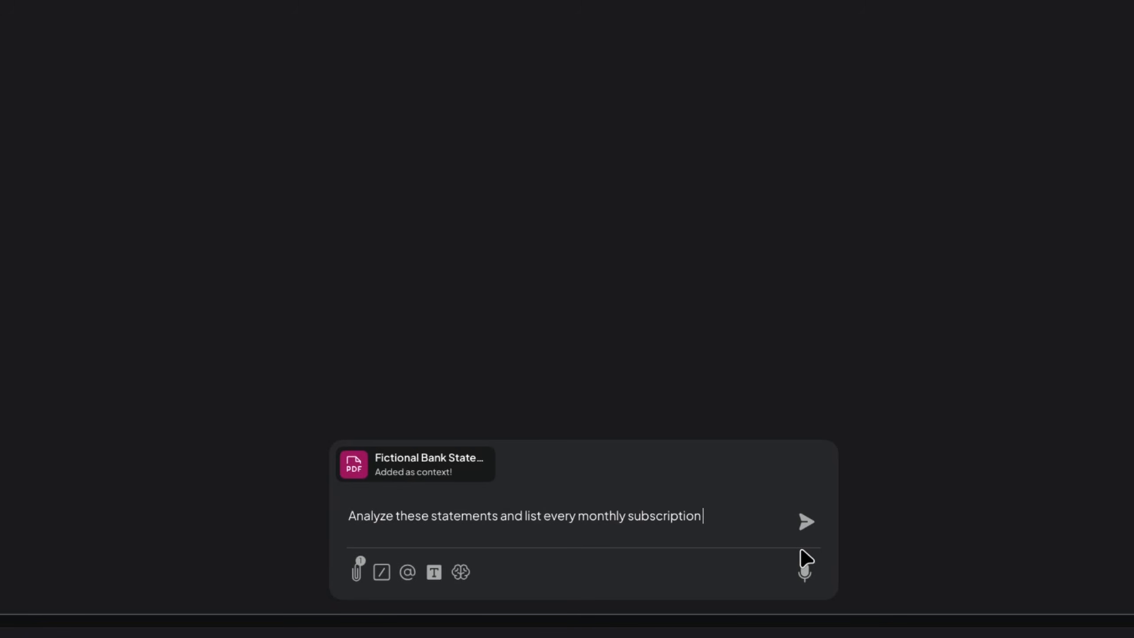
{"action": "type", "text": " I'm paying for"}
{"action": "key", "text": "Return"}
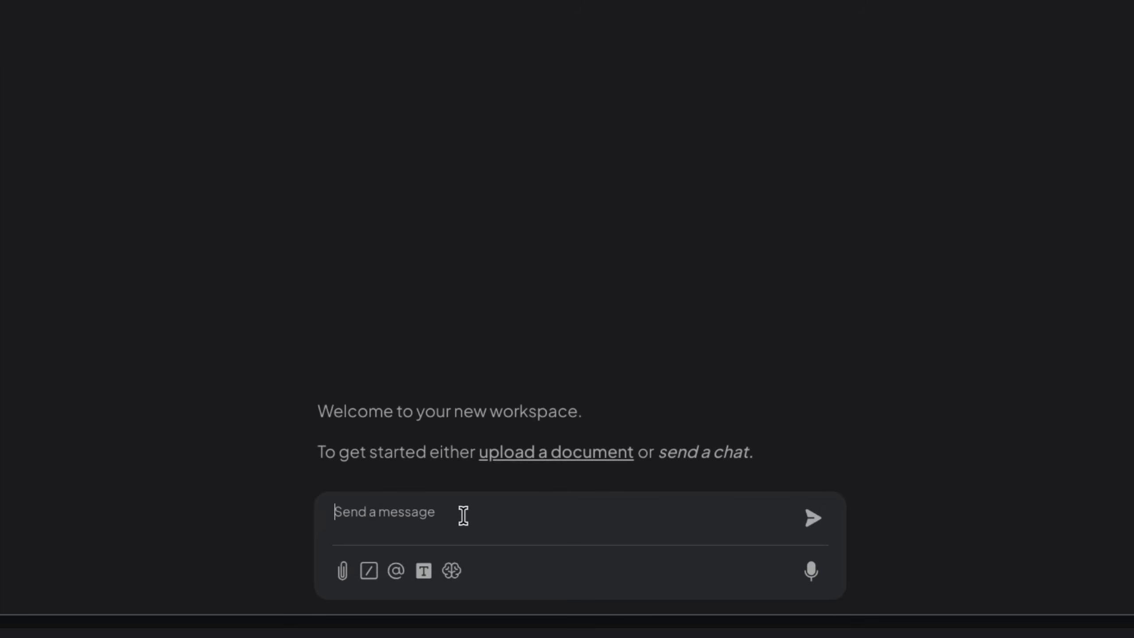
{"action": "type", "text": "@ag"}
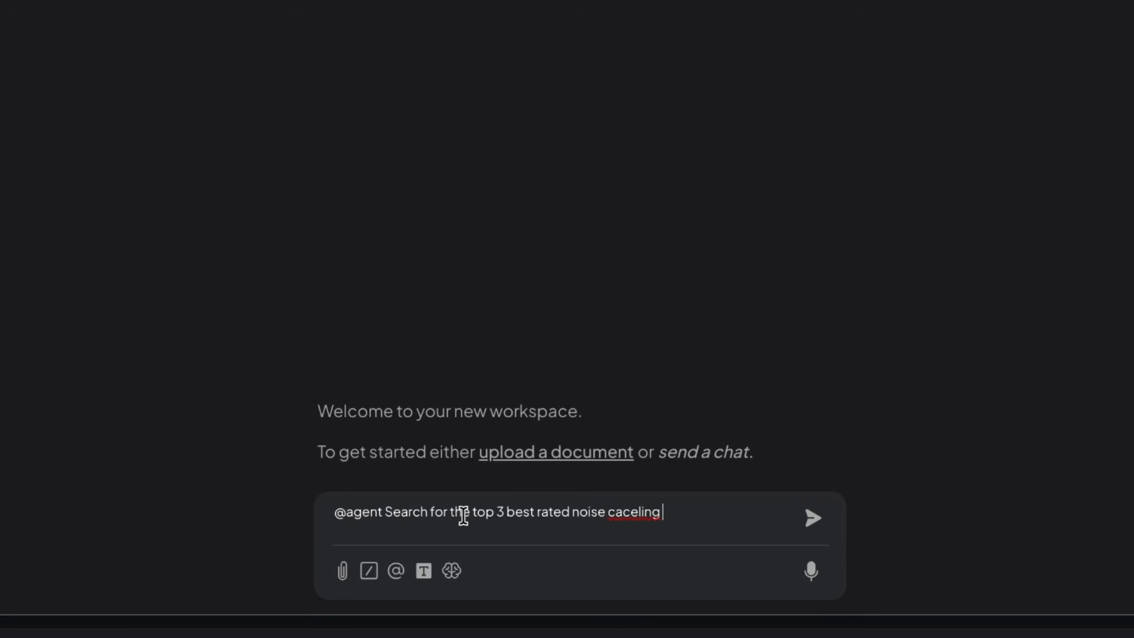
{"action": "type", "text": "headphones for 2026. XC"}
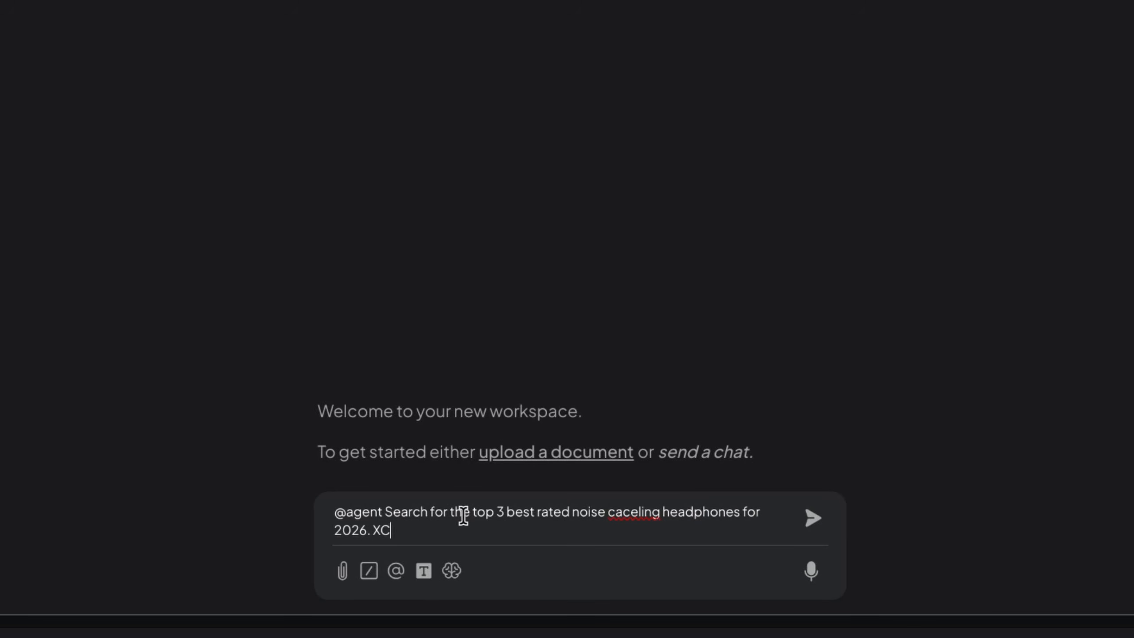
{"action": "type", "text": "re"}
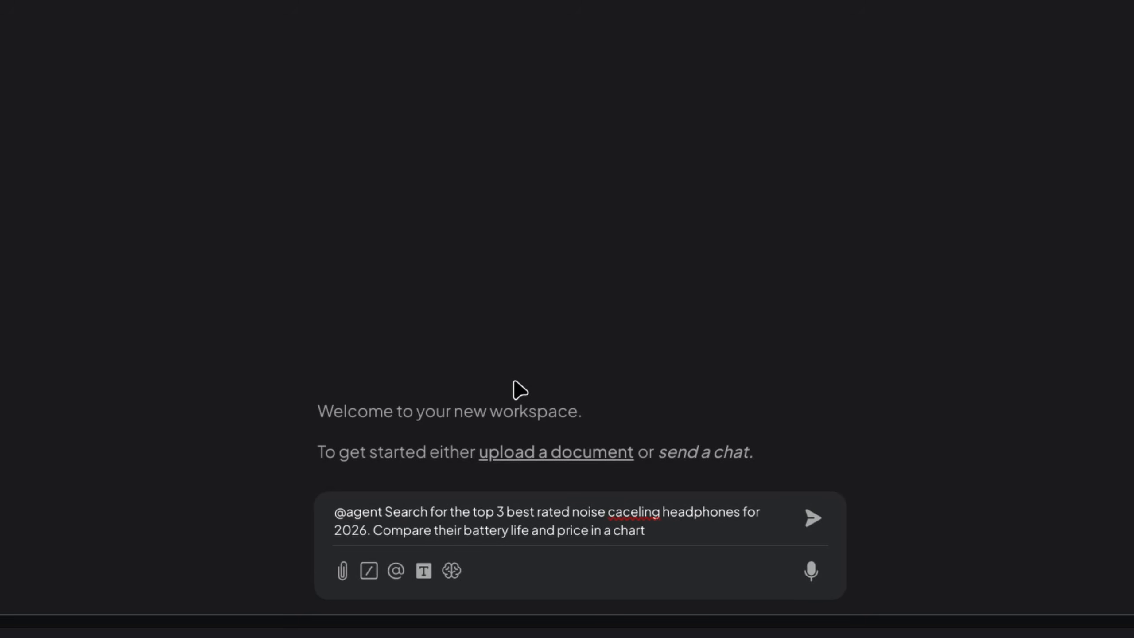
{"action": "key", "text": "Return"}
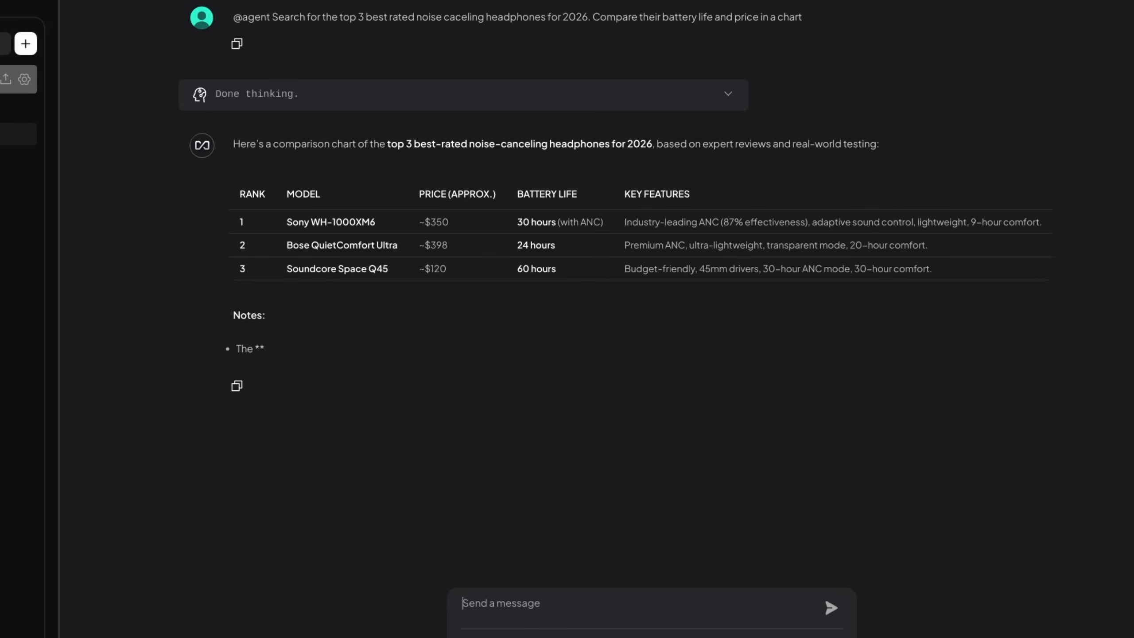
- Send the agent a follow-up asking it to invoke its save-file-to-browser function to save this comparison as buying_guide.md
{"action": "left_click", "coordinate": [522, 609]}
{"action": "type", "text": "This is perfect. Now, invoke your save-file-to-browser"}
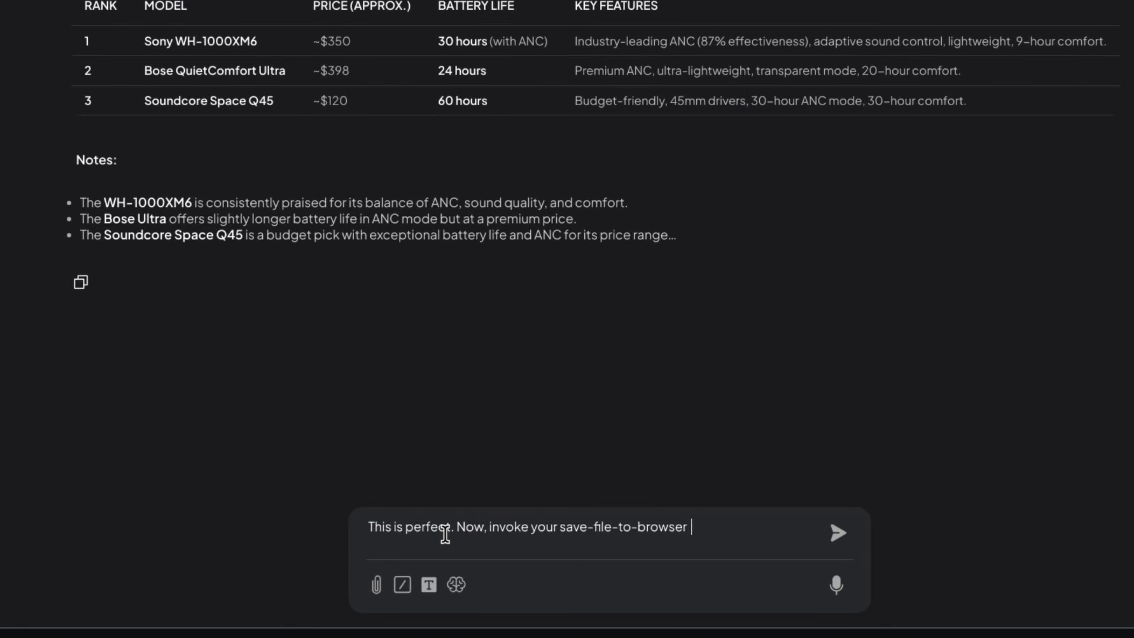
{"action": "type", "text": "finctio"}
{"action": "key", "text": "BackSpace"}
{"action": "key", "text": "BackSpace"}
{"action": "key", "text": "BackSpace"}
{"action": "key", "text": "BackSpace"}
{"action": "key", "text": "BackSpace"}
{"action": "key", "text": "BackSpace"}
{"action": "key", "text": "BackSpace"}
{"action": "key", "text": "BackSpace"}
{"action": "key", "text": "BackSpace"}
{"action": "key", "text": "BackSpace"}
{"action": "key", "text": "BackSpace"}
{"action": "key", "text": "BackSpace"}
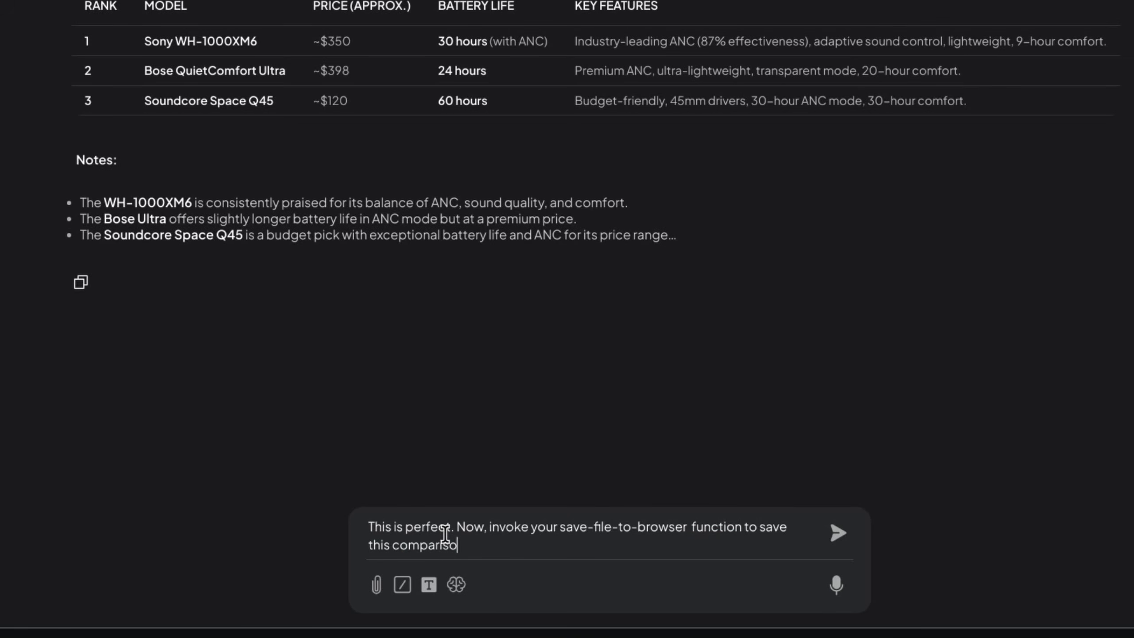
{"action": "type", "text": "de.m"}
{"action": "key", "text": "Return"}
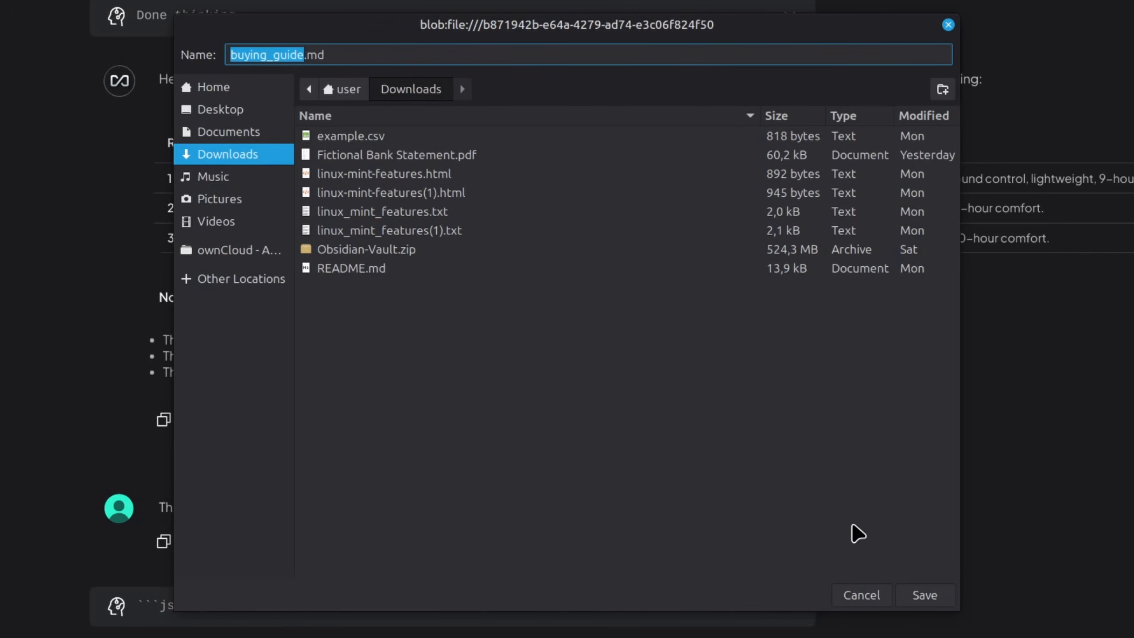
- Save buying_guide.md to the Desktop and open the saved file from there
{"action": "left_click", "coordinate": [220, 110]}
{"action": "left_click", "coordinate": [932, 604]}
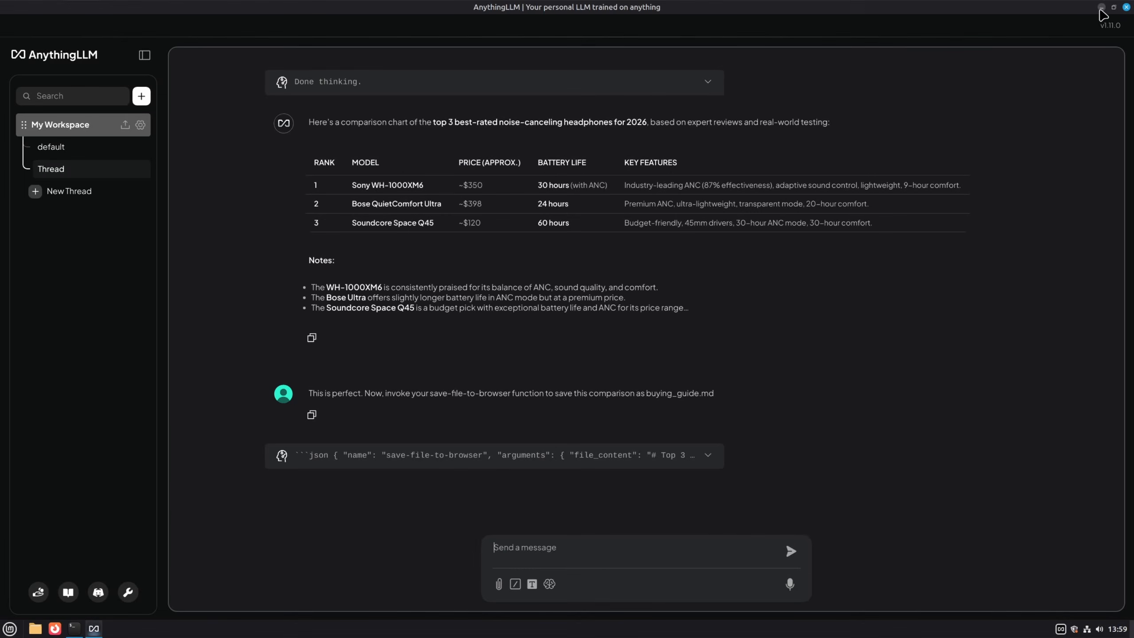
{"action": "left_click", "coordinate": [1100, 8]}
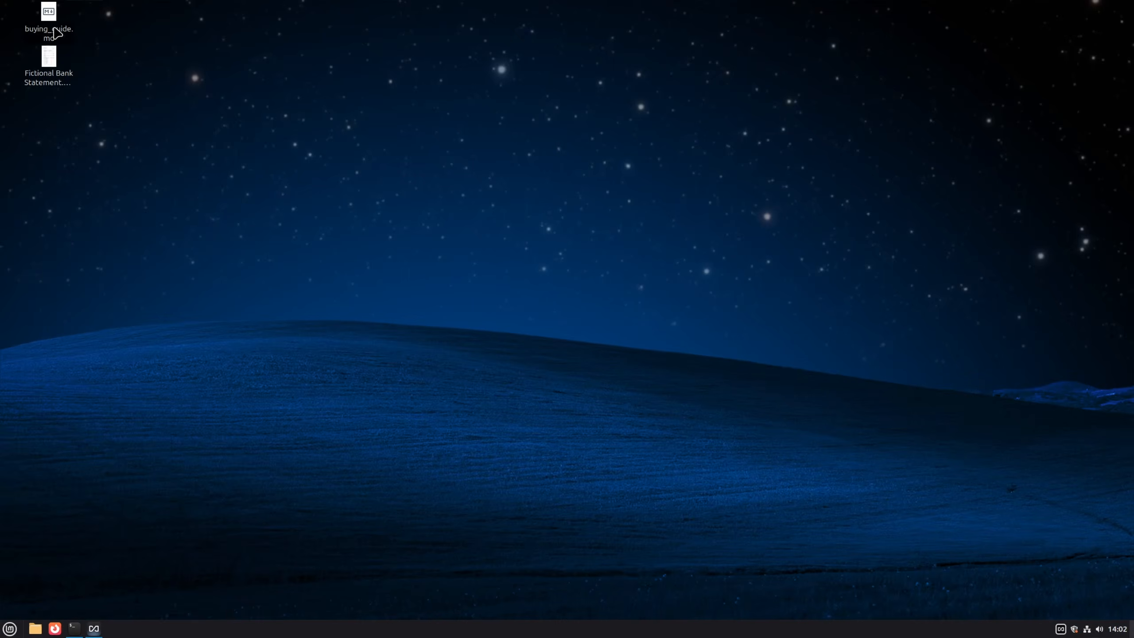
{"action": "double_click", "coordinate": [47, 17]}
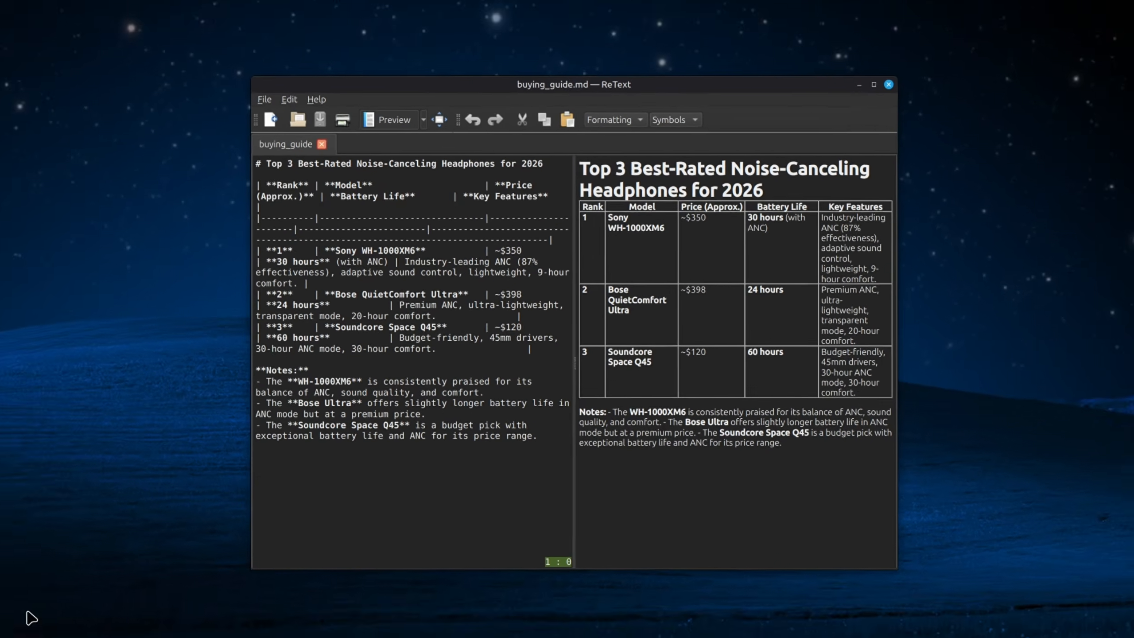
{"action": "left_click", "coordinate": [95, 629]}
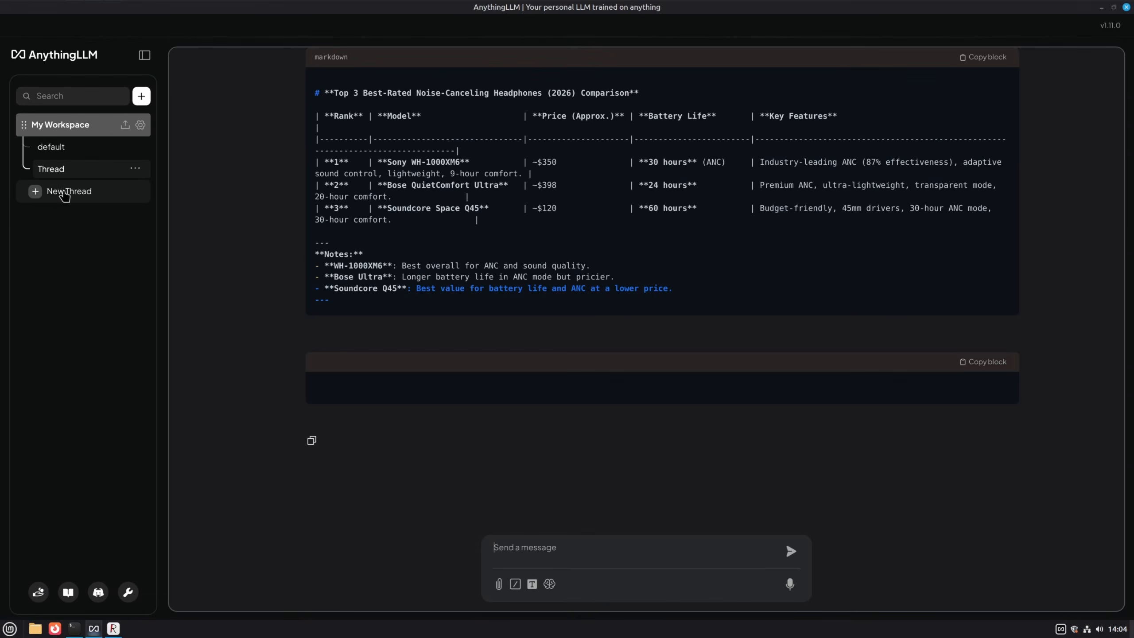
{"action": "left_click", "coordinate": [69, 192]}
{"action": "type", "text": "@"}
{"action": "left_click", "coordinate": [610, 463]}
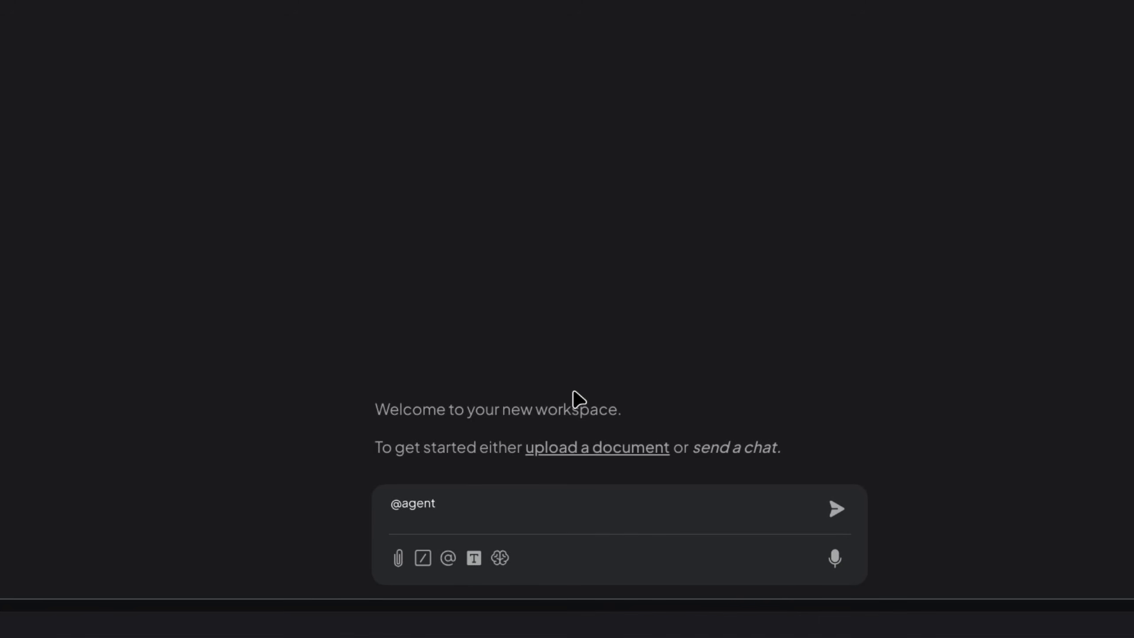
{"action": "type", "text": "Search DuckDuckGo for the top 5"}
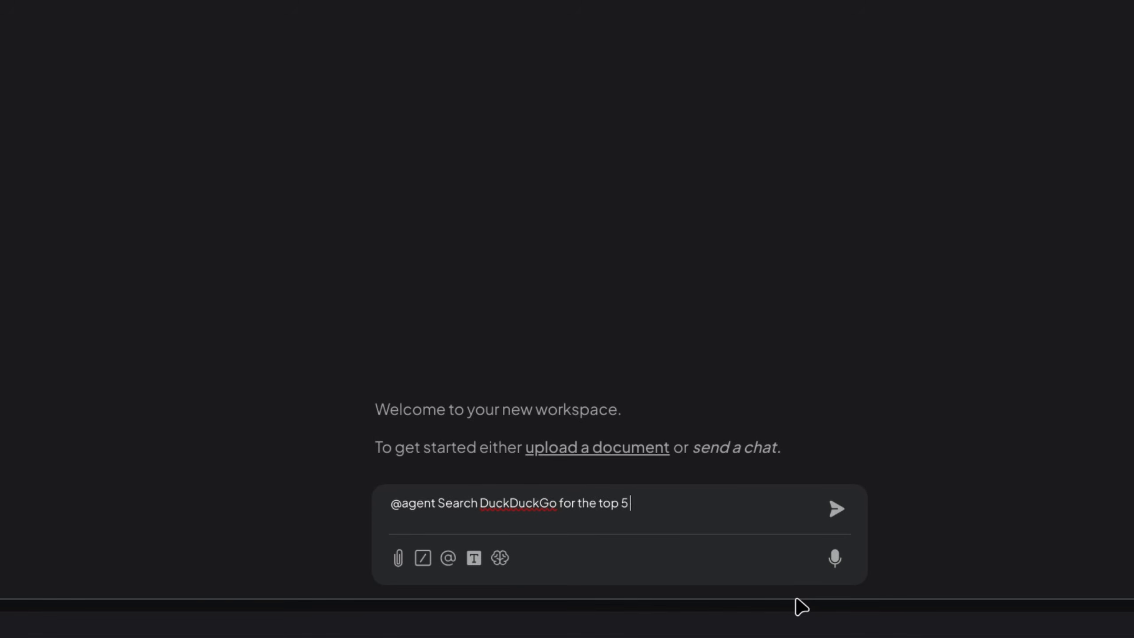
{"action": "type", "text": "open-source self-host"}
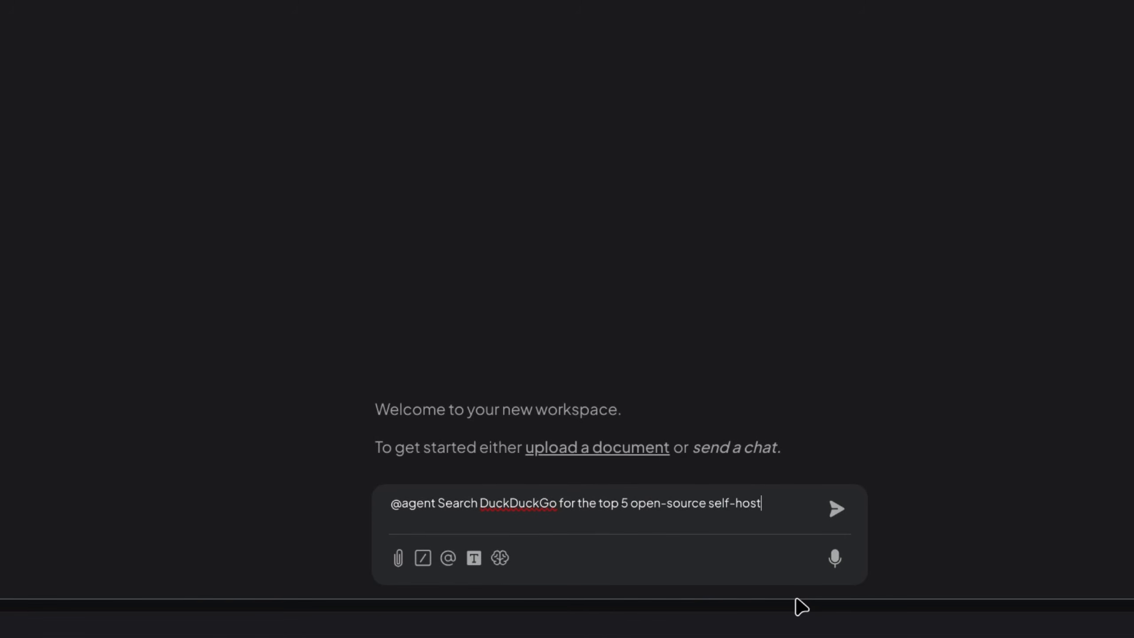
{"action": "type", "text": "ed apps in 2026 and summarize their pri"}
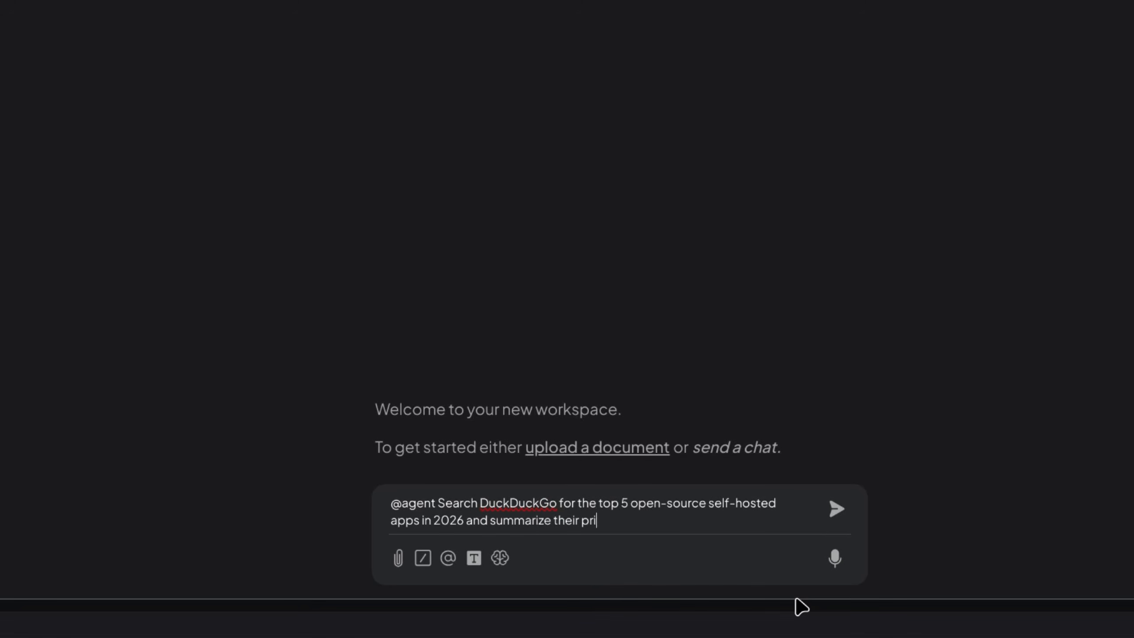
{"action": "type", "text": "ses"}
{"action": "key", "text": "Return"}
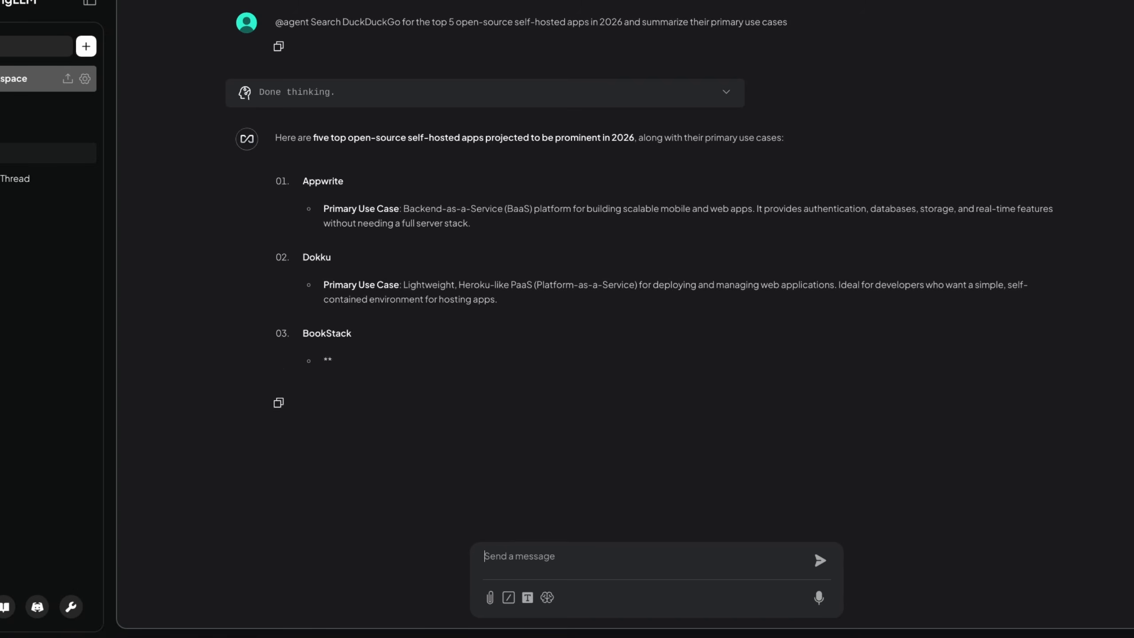
- Request the raw code for a beautifully designed HTML file using Chart.js to display a bar graph of these apps in modern dark-mode CSS
{"action": "type", "text": "Write a beau"}
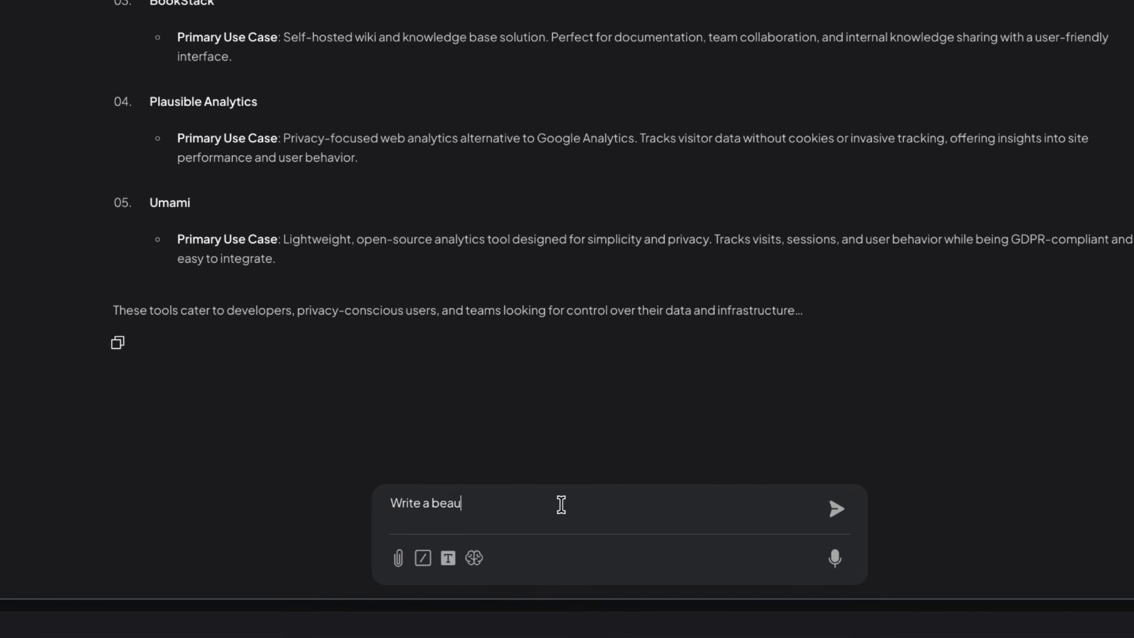
{"action": "type", "text": "tifully designed HTM"}
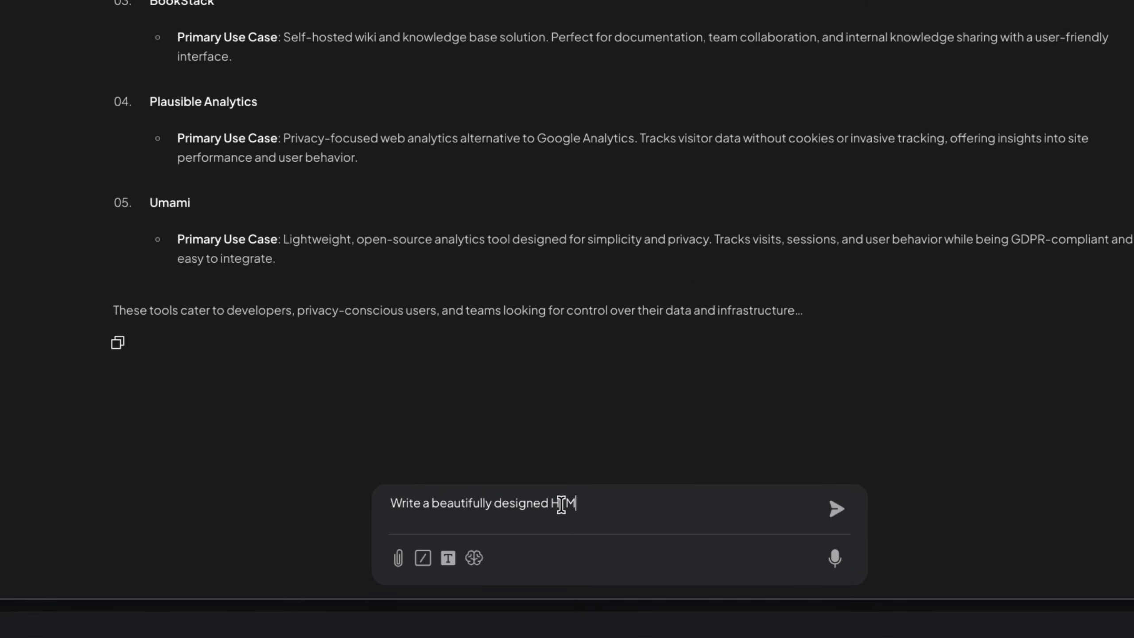
{"action": "type", "text": "L file using Chart.js  to d"}
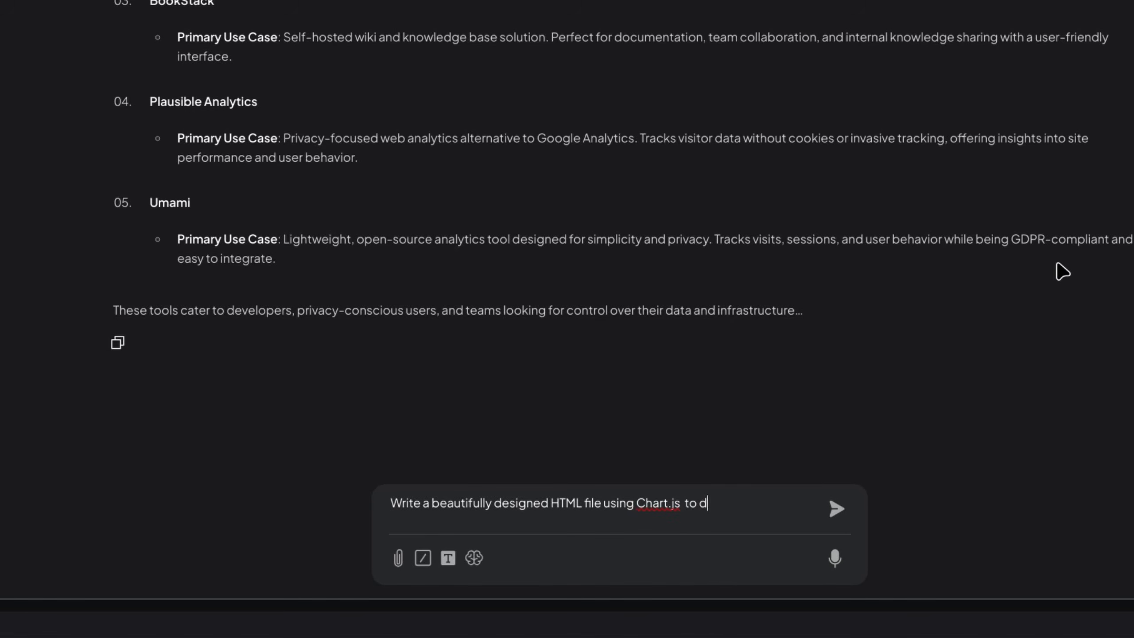
{"action": "type", "text": "isplay a bar graph of these apps. U"}
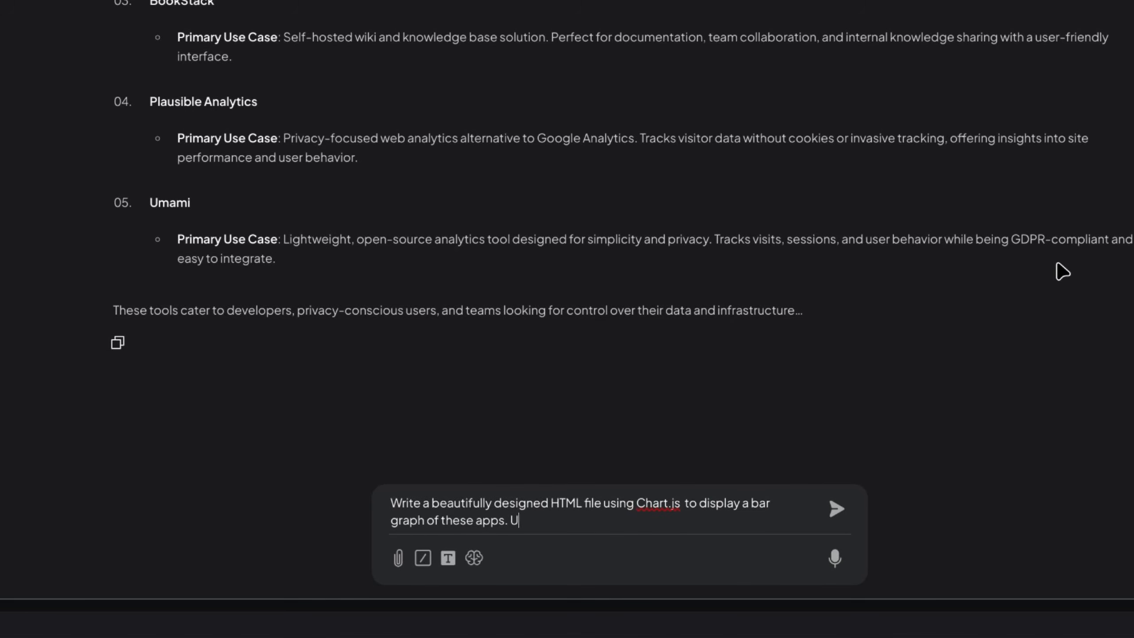
{"action": "type", "text": "-mode  CSS the"}
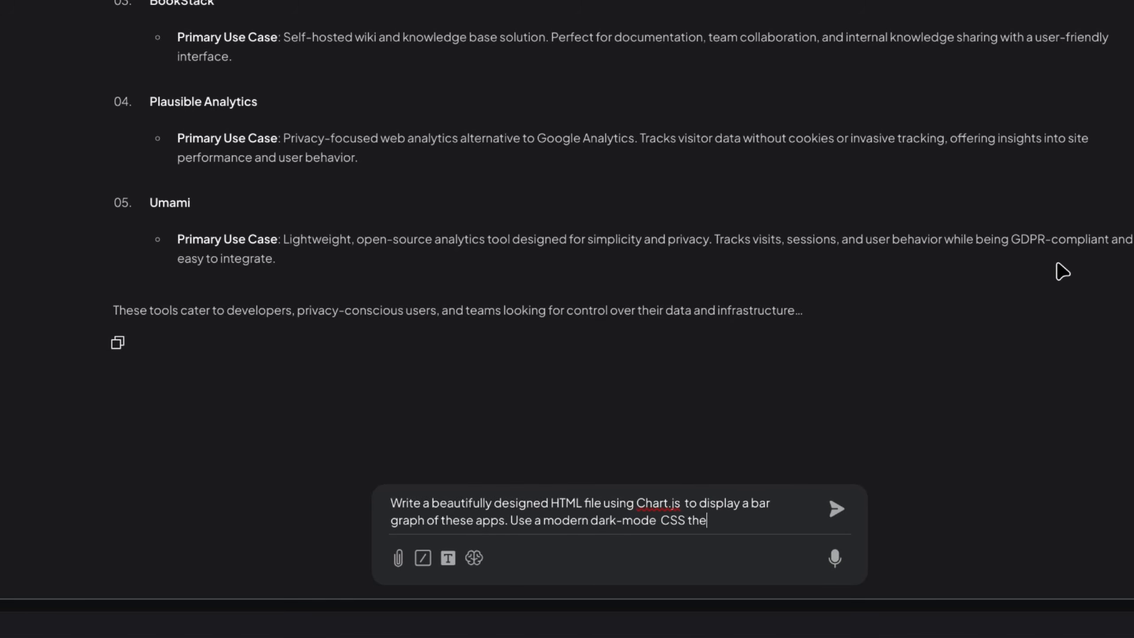
{"action": "type", "text": " raw code"}
{"action": "key", "text": "Return"}
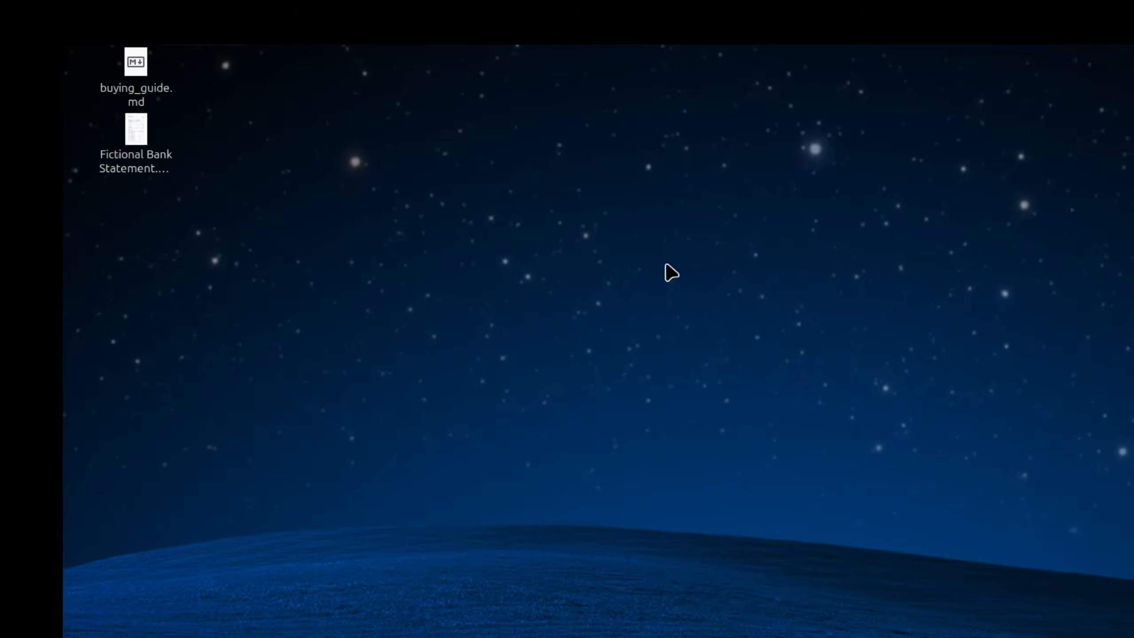
- Create a new empty file named dashboard.html on the Desktop
{"action": "right_click", "coordinate": [574, 263]}
{"action": "left_click", "coordinate": [816, 312]}
{"action": "type", "text": "dashboard.html"}
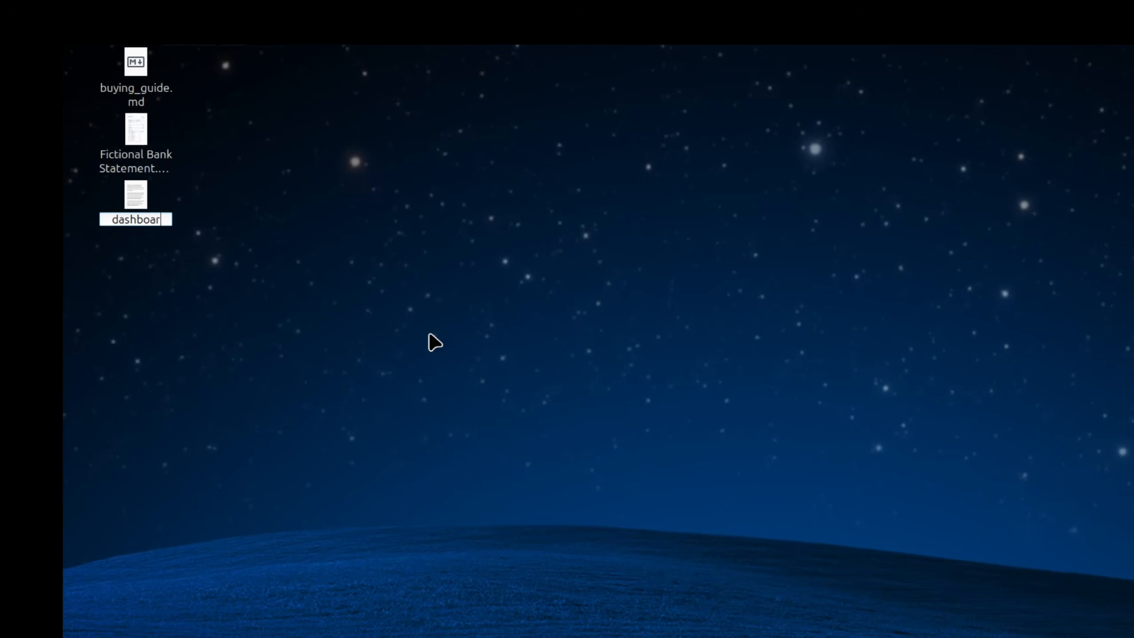
{"action": "key", "text": "Return"}
- Paste the generated HTML code into dashboard.html, save the file, and review the rendered page in Firefox
{"action": "right_click", "coordinate": [139, 136]}
{"action": "left_click", "coordinate": [407, 189]}
{"action": "key", "text": "ctrl+v"}
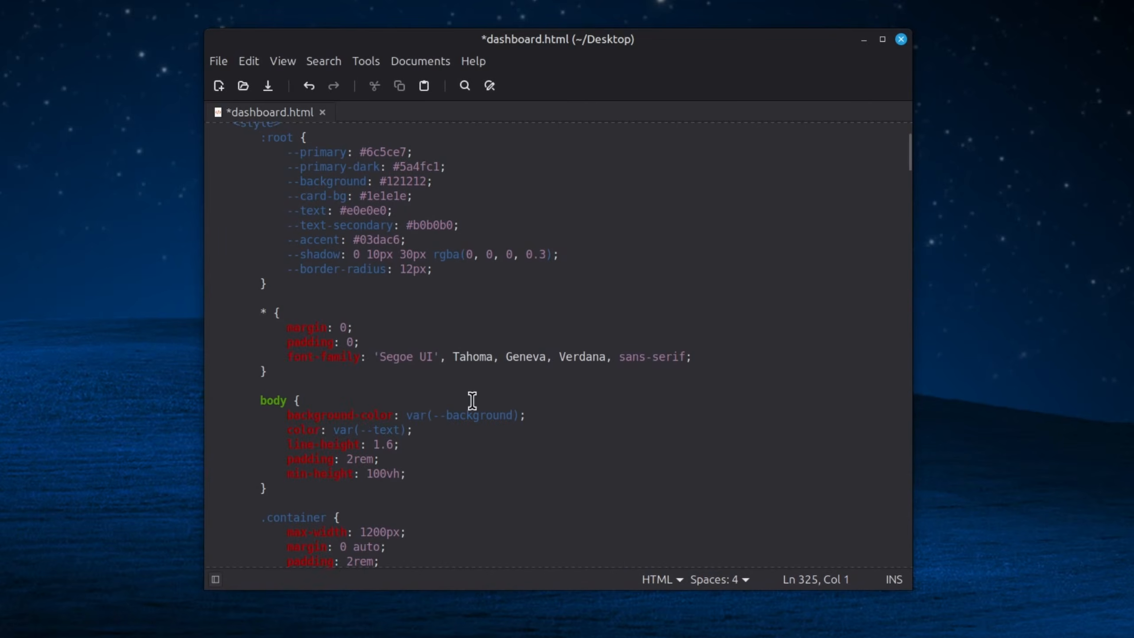
{"action": "key", "text": "ctrl+s"}
{"action": "left_click", "coordinate": [898, 43]}
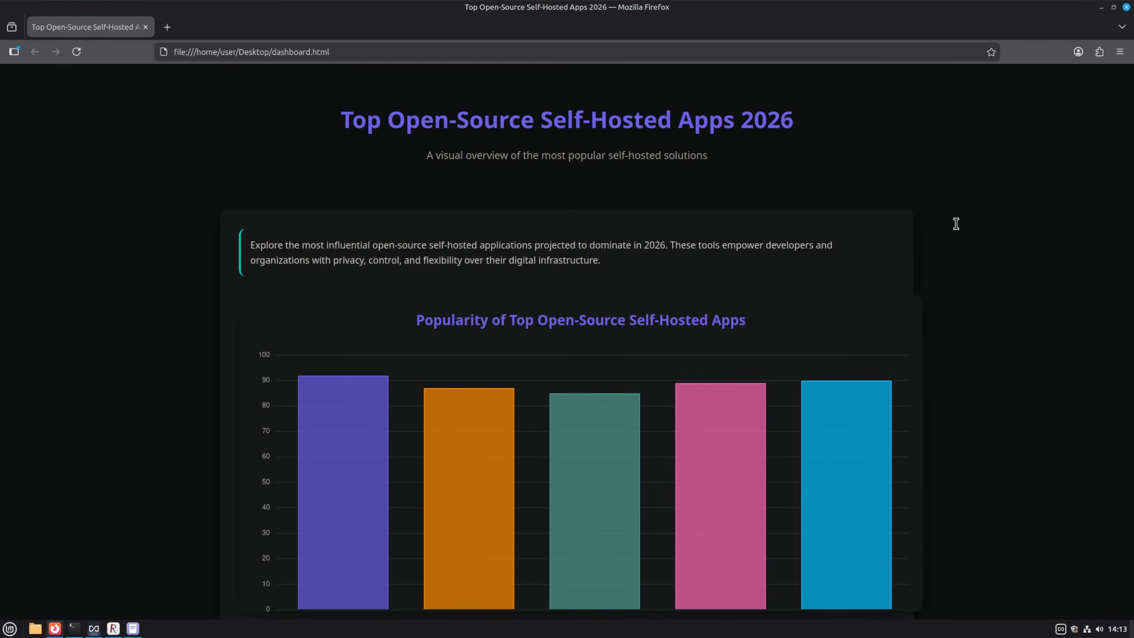
{"action": "scroll", "coordinate": [956, 223], "scroll_direction": "down", "scroll_amount": 5}
{"action": "scroll", "coordinate": [956, 223], "scroll_direction": "down", "scroll_amount": 5}
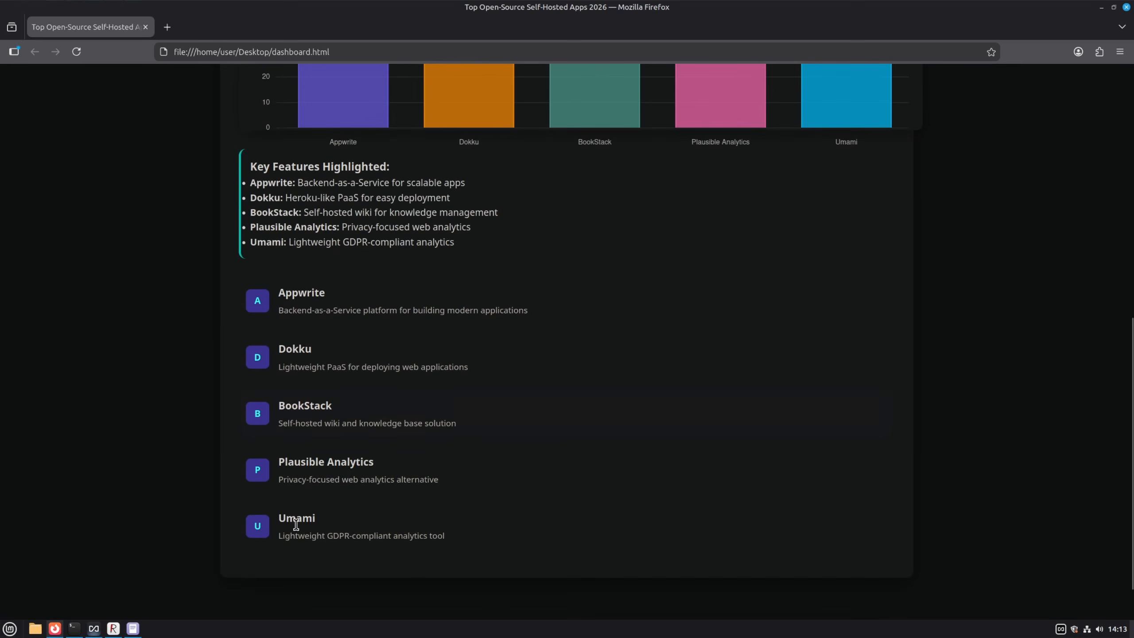
{"action": "scroll", "coordinate": [297, 528], "scroll_direction": "up", "scroll_amount": 8}
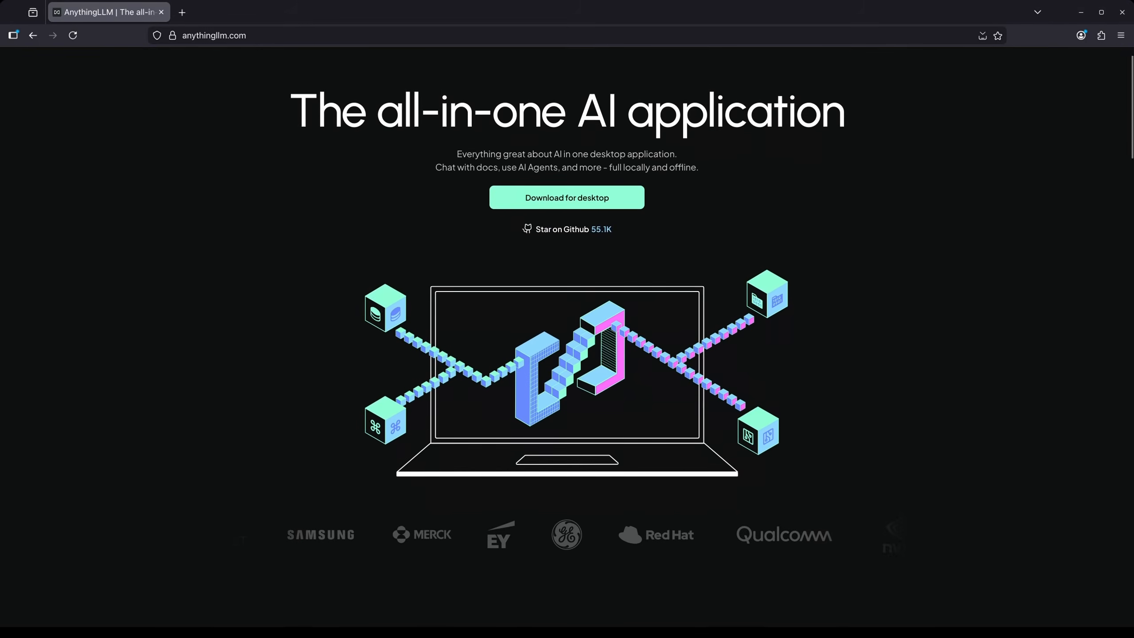
- Look through the AnythingLLM homepage, covering custom model support, document types, privacy, and the built-in feature cards
{"action": "scroll", "coordinate": [567, 313], "scroll_direction": "down", "scroll_amount": 3}
{"action": "scroll", "coordinate": [567, 312], "scroll_direction": "down", "scroll_amount": 5}
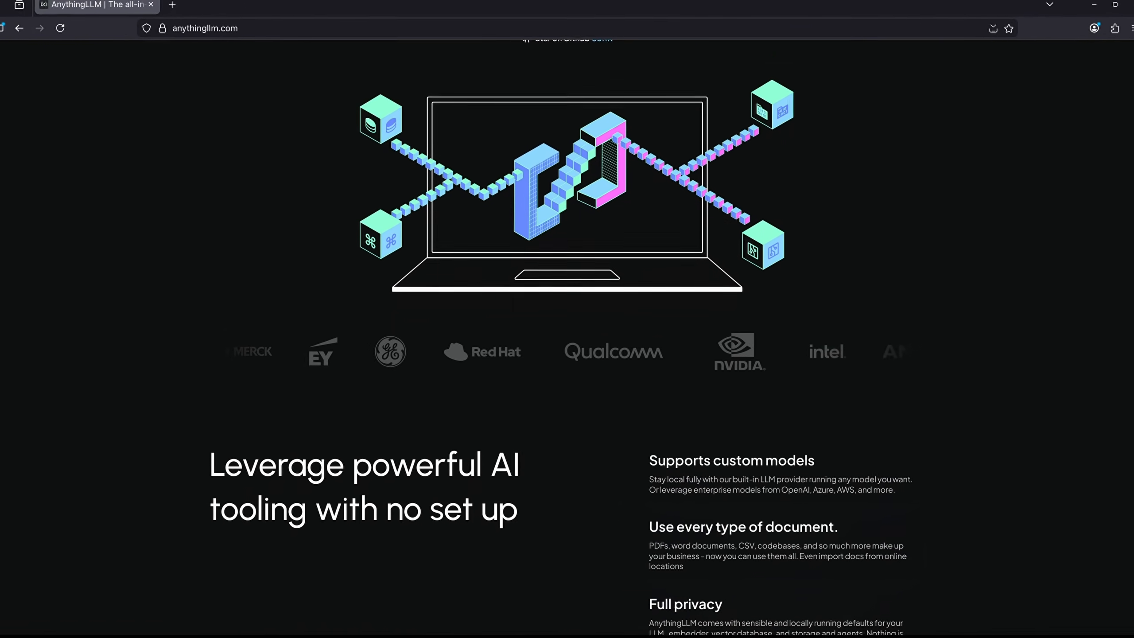
{"action": "scroll", "coordinate": [567, 313], "scroll_direction": "down", "scroll_amount": 5}
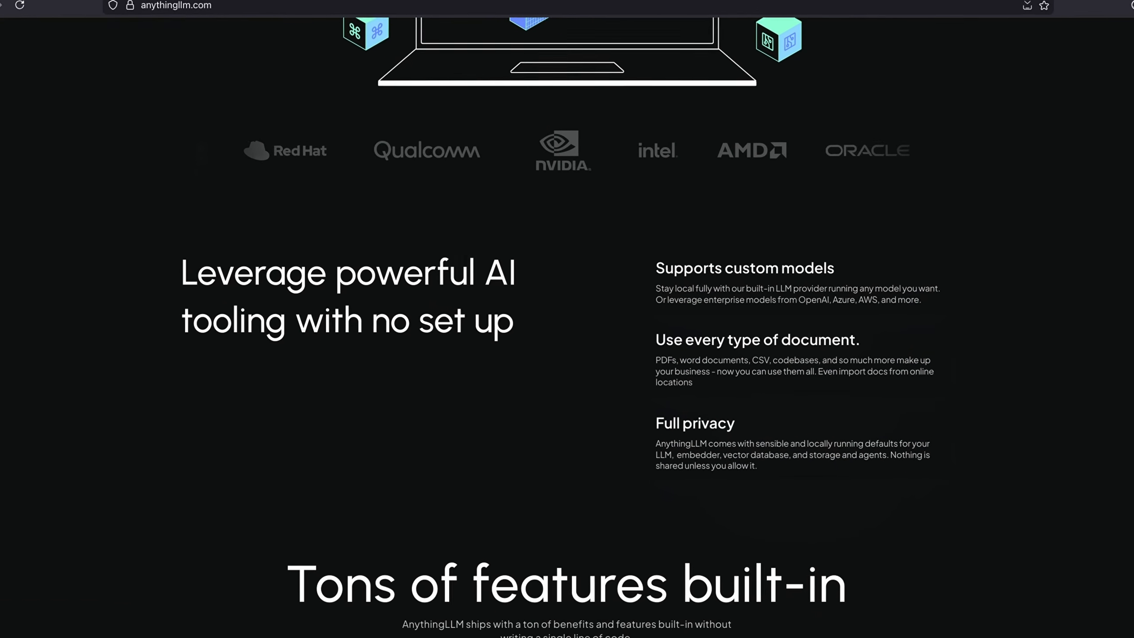
{"action": "scroll", "coordinate": [567, 313], "scroll_direction": "down", "scroll_amount": 5}
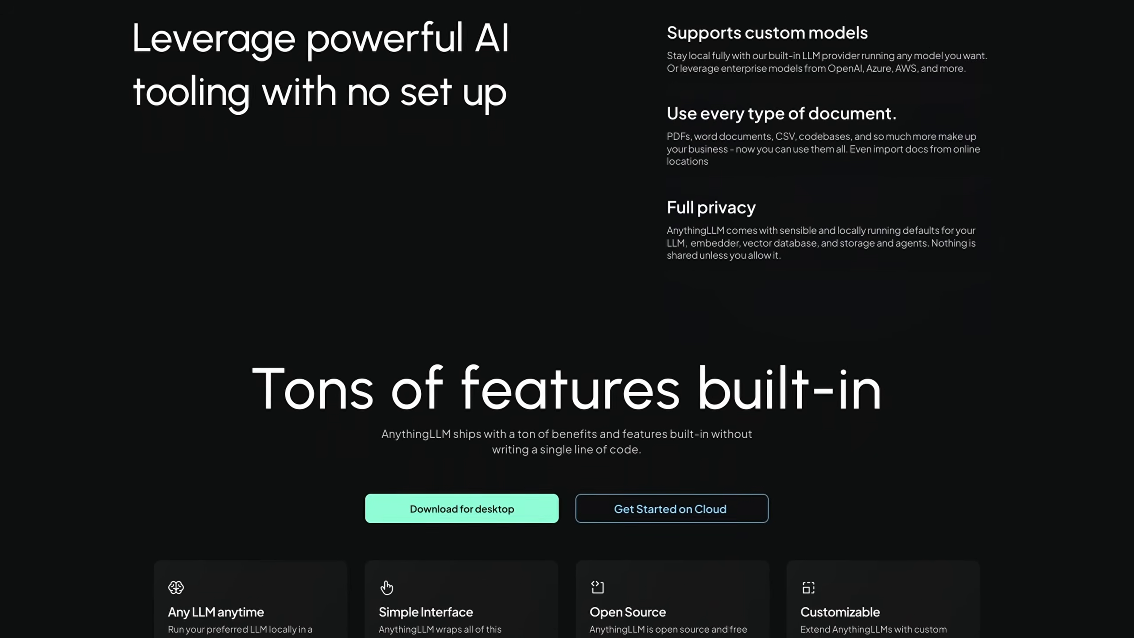
{"action": "scroll", "coordinate": [567, 312], "scroll_direction": "down", "scroll_amount": 5}
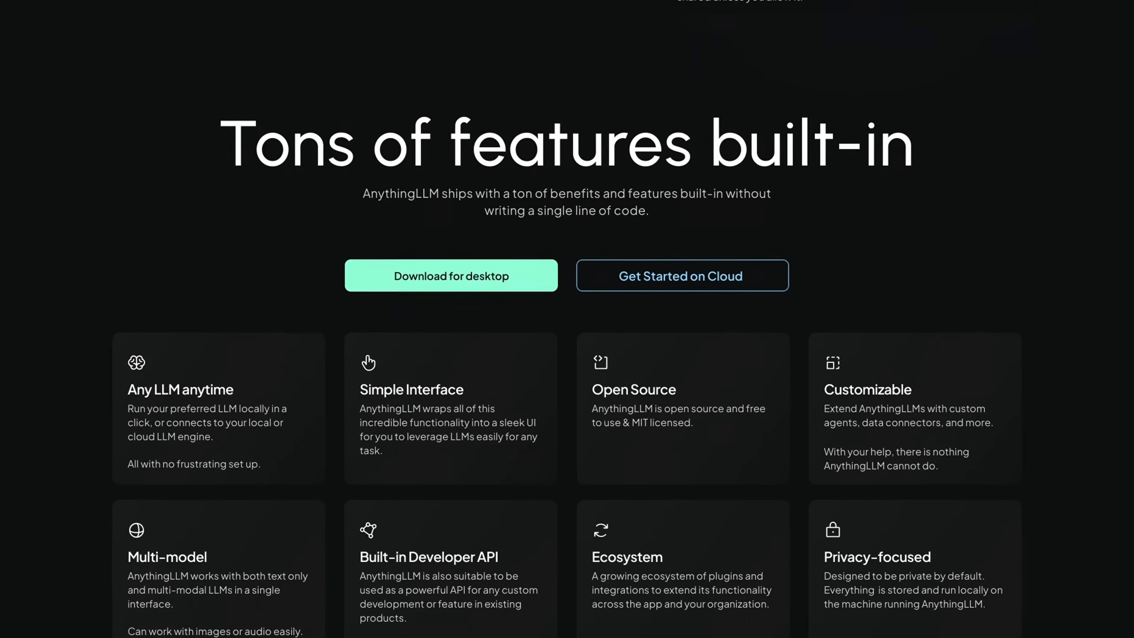
{"action": "scroll", "coordinate": [566, 313], "scroll_direction": "down", "scroll_amount": 5}
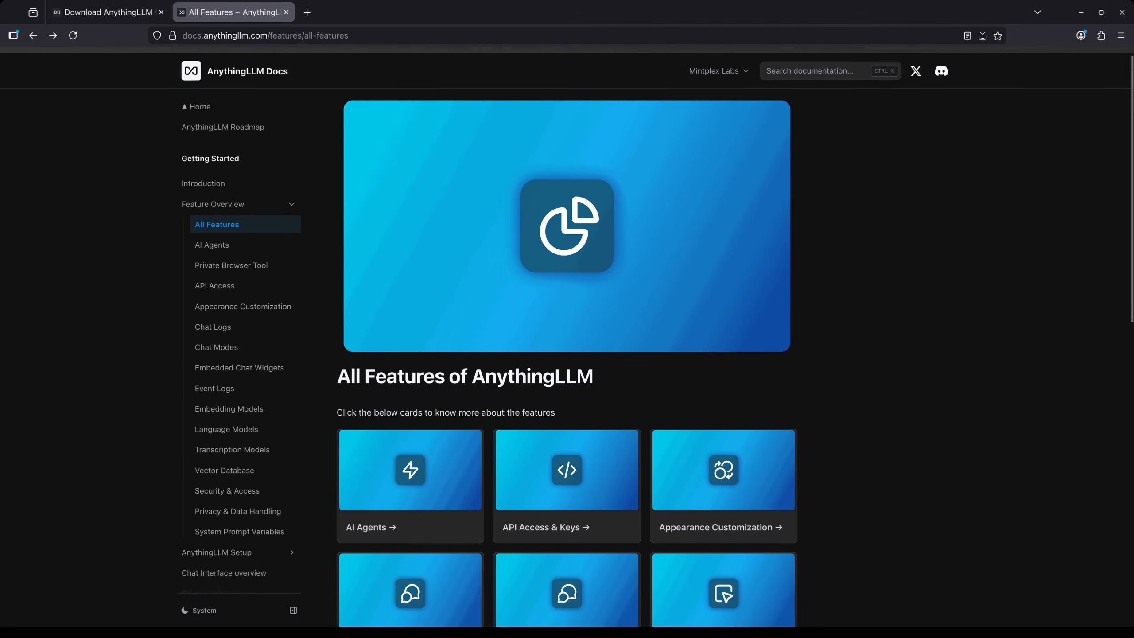
- Examine the feature cards on the All Features page of the AnythingLLM documentation
{"action": "scroll", "coordinate": [567, 357], "scroll_direction": "down", "scroll_amount": 2}
{"action": "scroll", "coordinate": [567, 358], "scroll_direction": "down", "scroll_amount": 2}
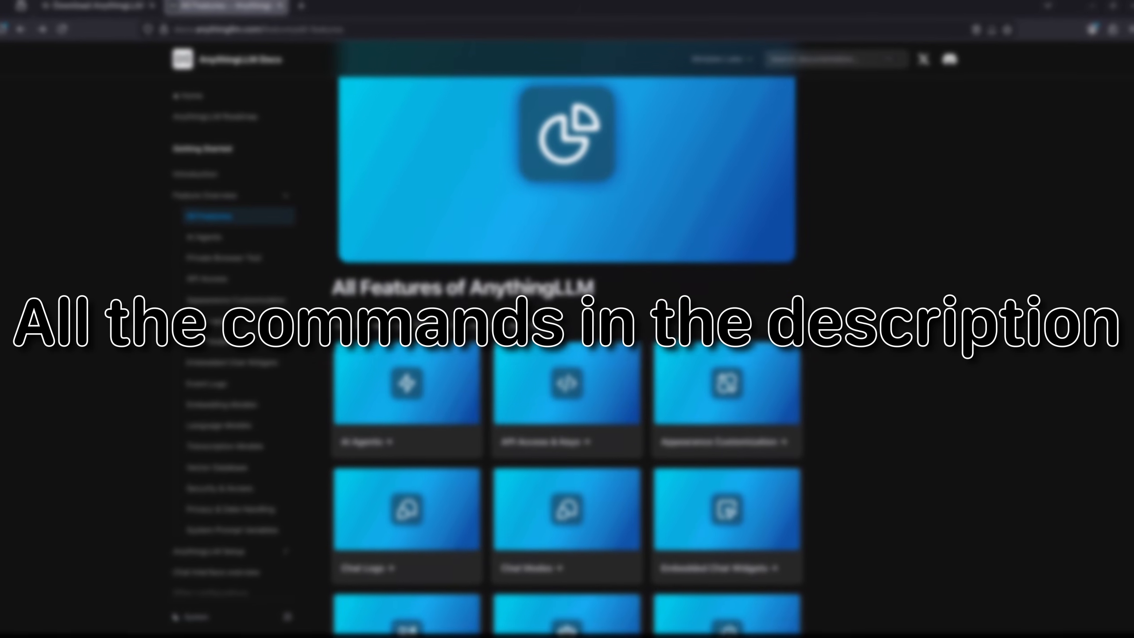
{"action": "scroll", "coordinate": [567, 357], "scroll_direction": "down", "scroll_amount": 2}
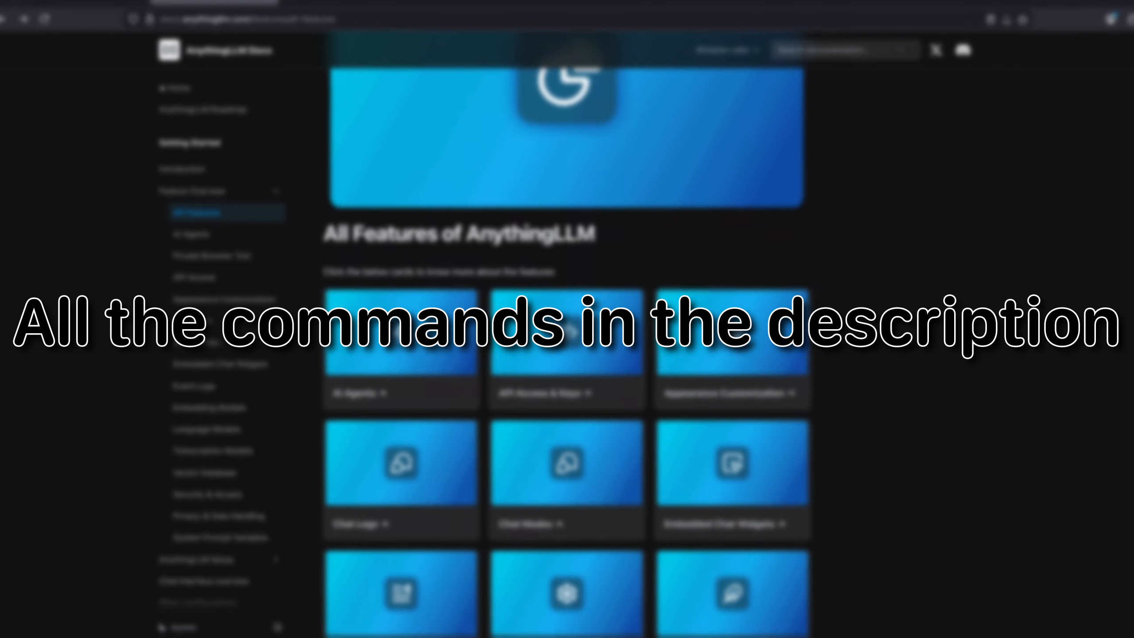
{"action": "scroll", "coordinate": [567, 358], "scroll_direction": "down", "scroll_amount": 3}
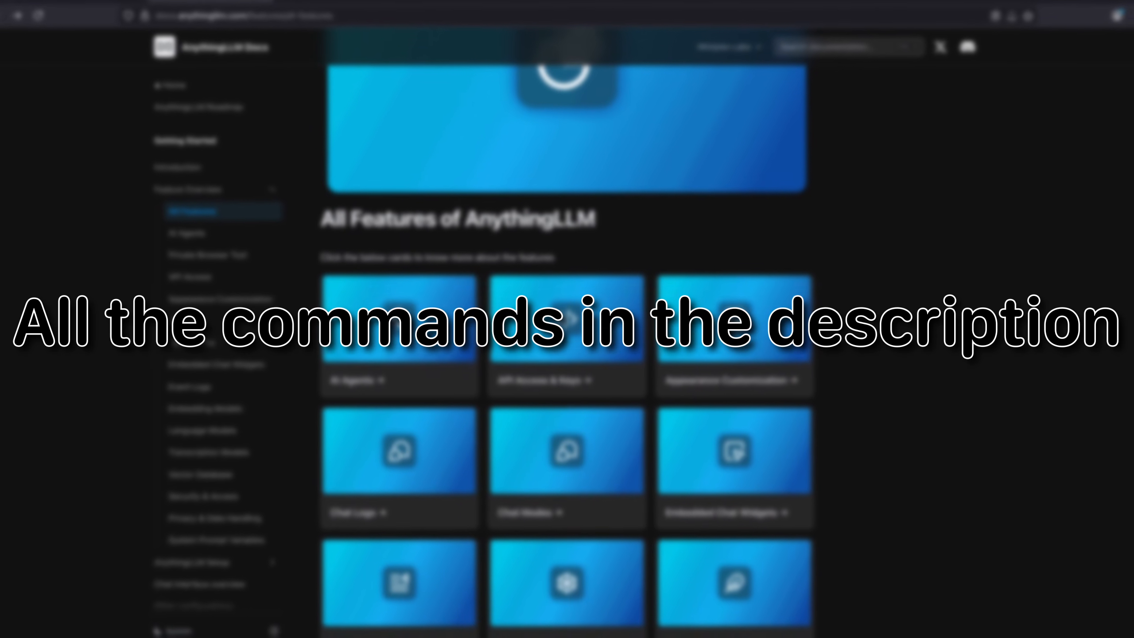
{"action": "scroll", "coordinate": [567, 357], "scroll_direction": "down", "scroll_amount": 3}
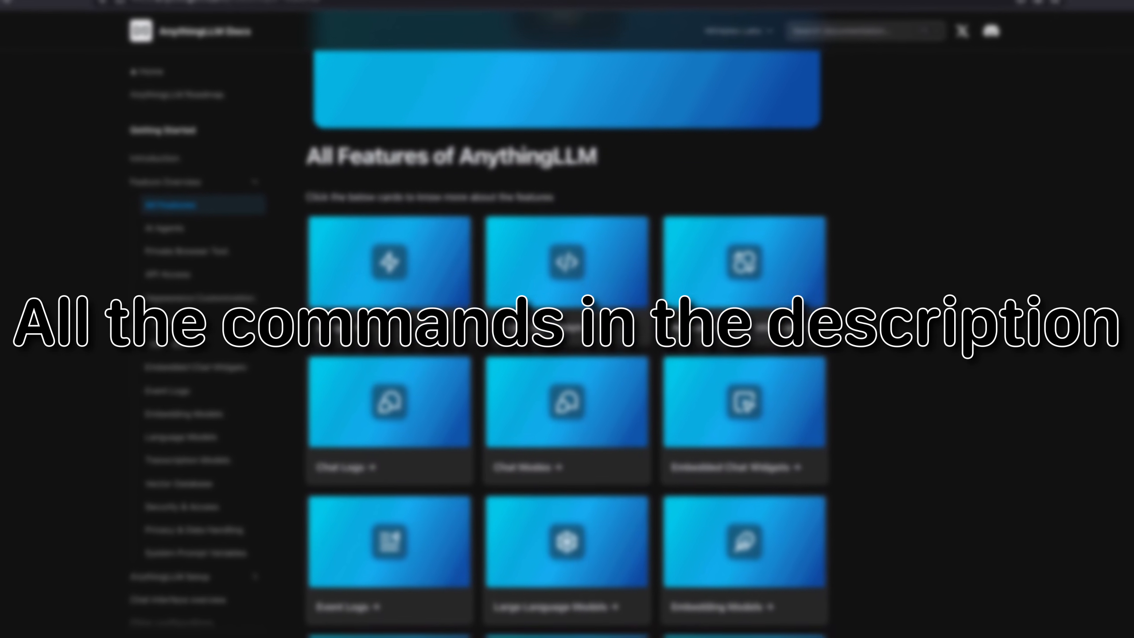
{"action": "scroll", "coordinate": [567, 357], "scroll_direction": "down", "scroll_amount": 3}
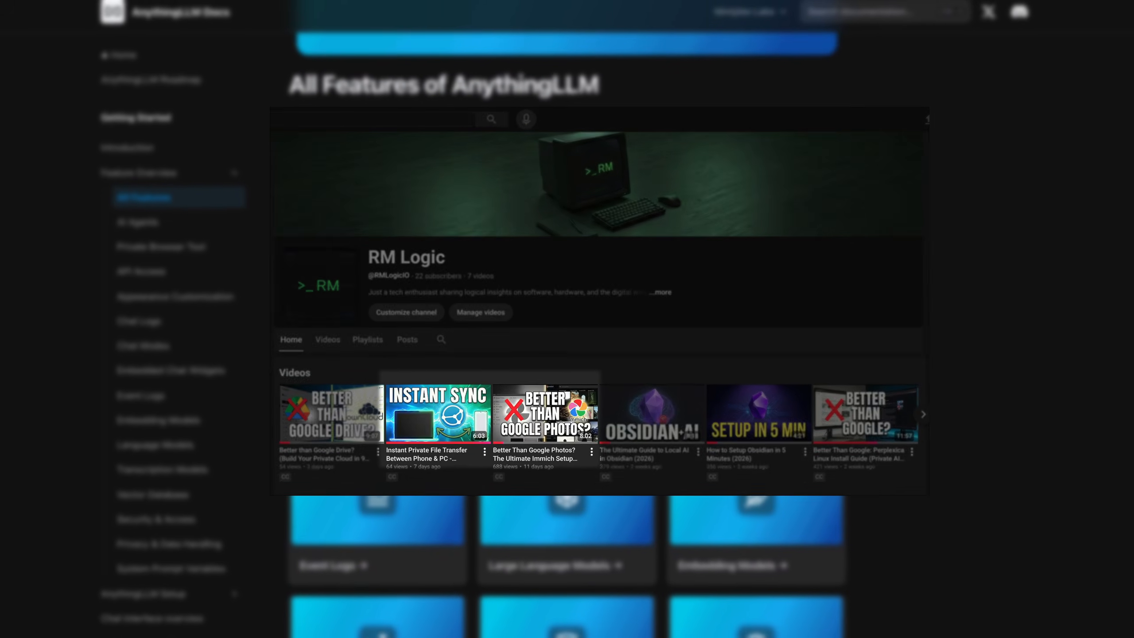
{"action": "scroll", "coordinate": [567, 358], "scroll_direction": "down", "scroll_amount": 3}
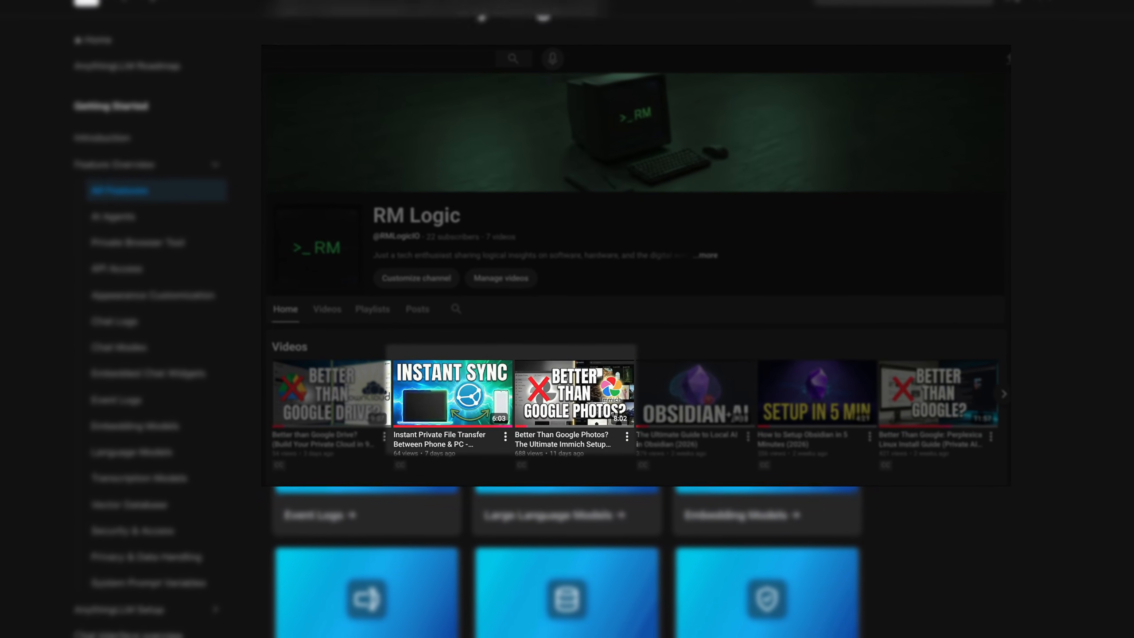
{"action": "scroll", "coordinate": [567, 357], "scroll_direction": "down", "scroll_amount": 3}
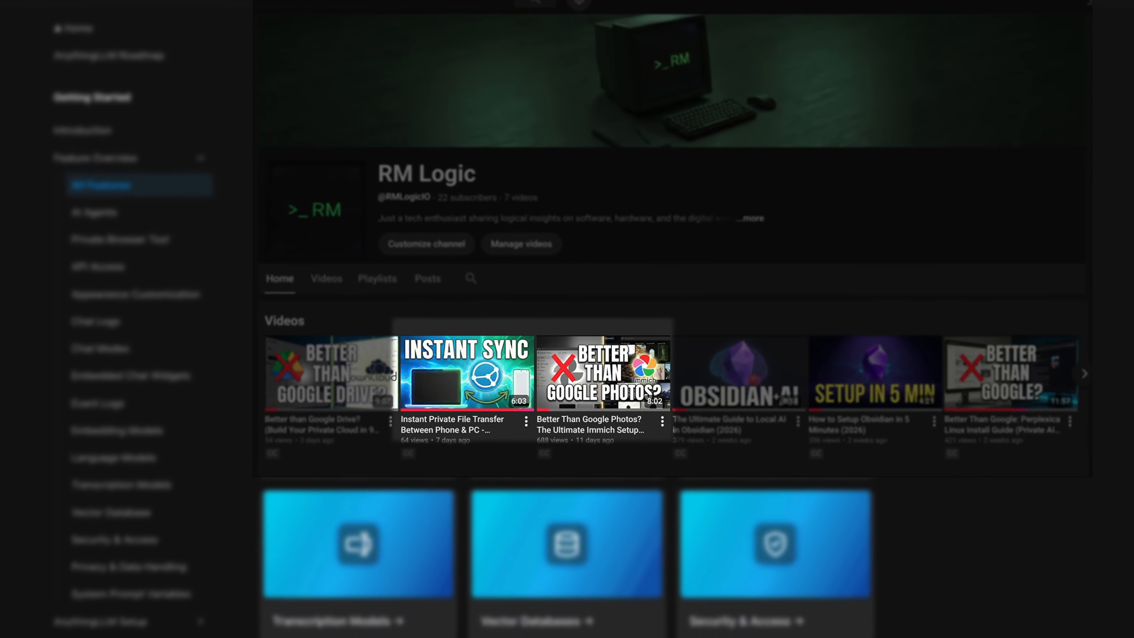